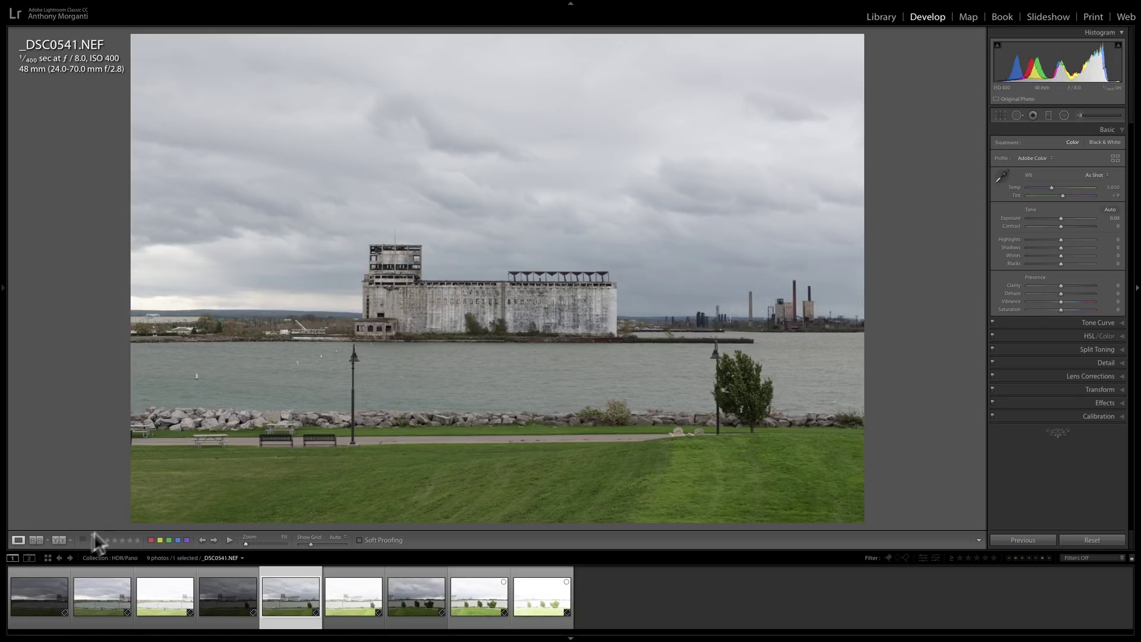
# Review the first five brackets, _DSC0537.NEF through _DSC0541.NEF
pyautogui.click(47, 605)
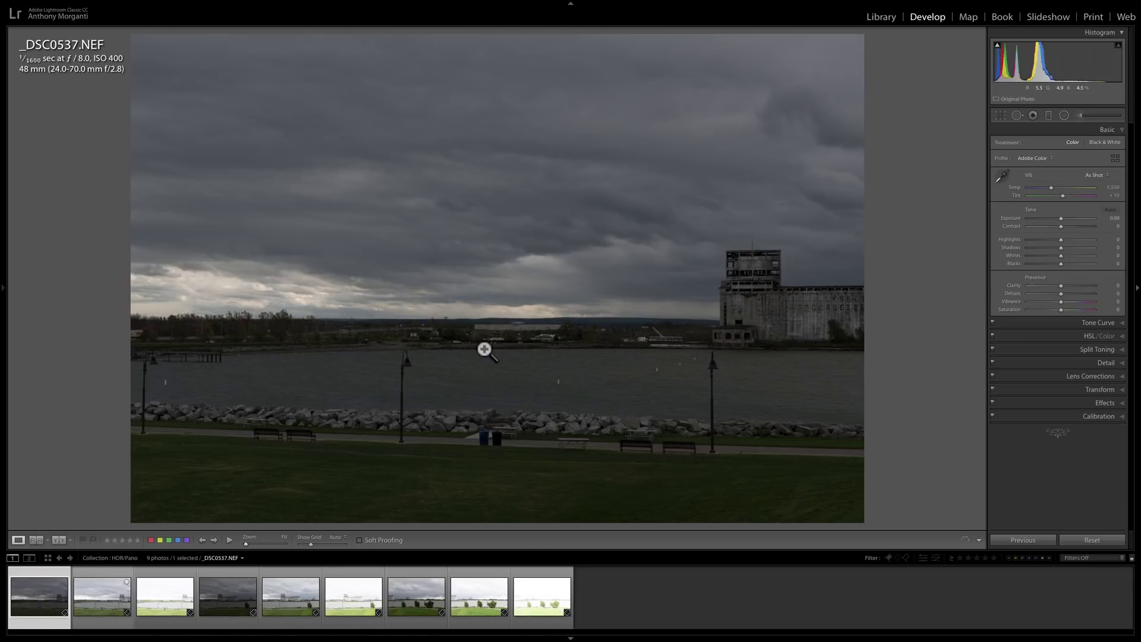
pyautogui.click(101, 596)
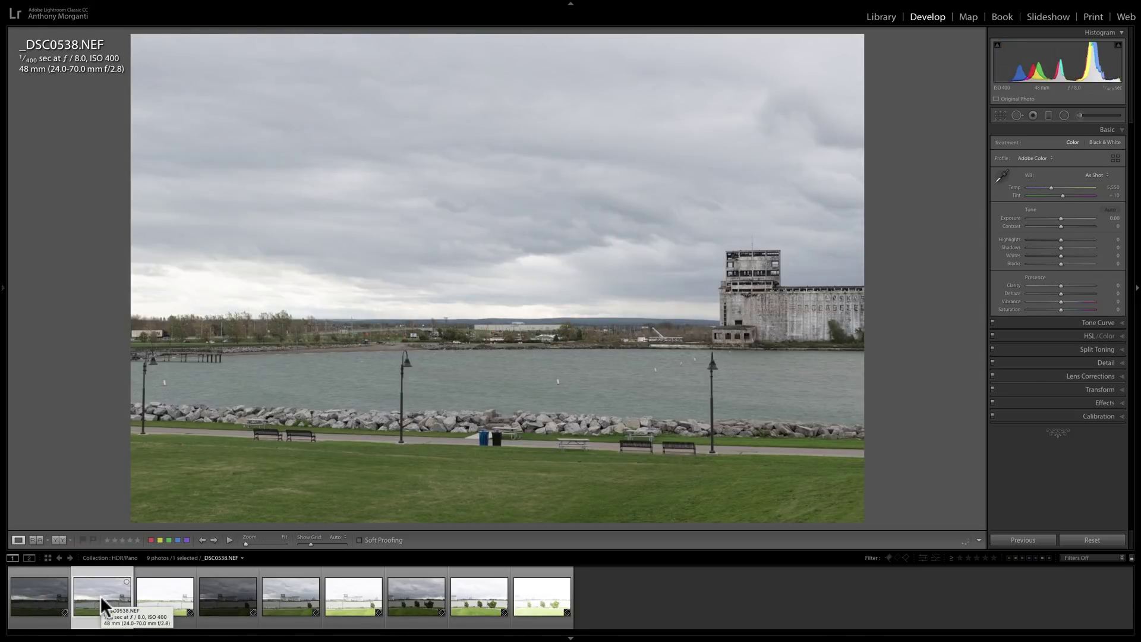
pyautogui.click(149, 596)
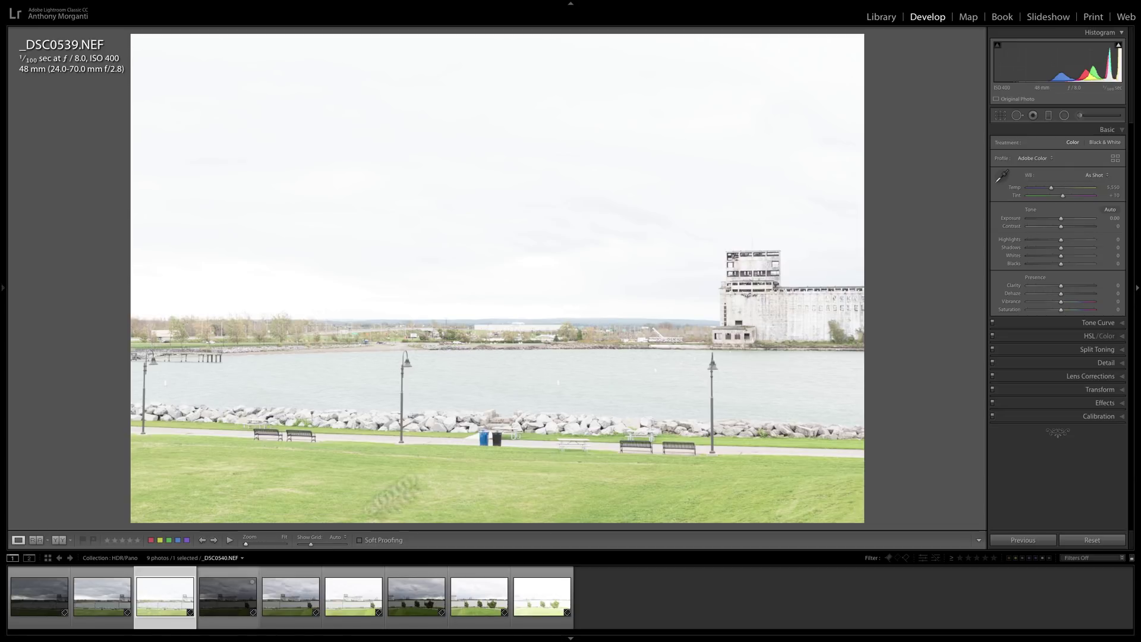
pyautogui.click(231, 589)
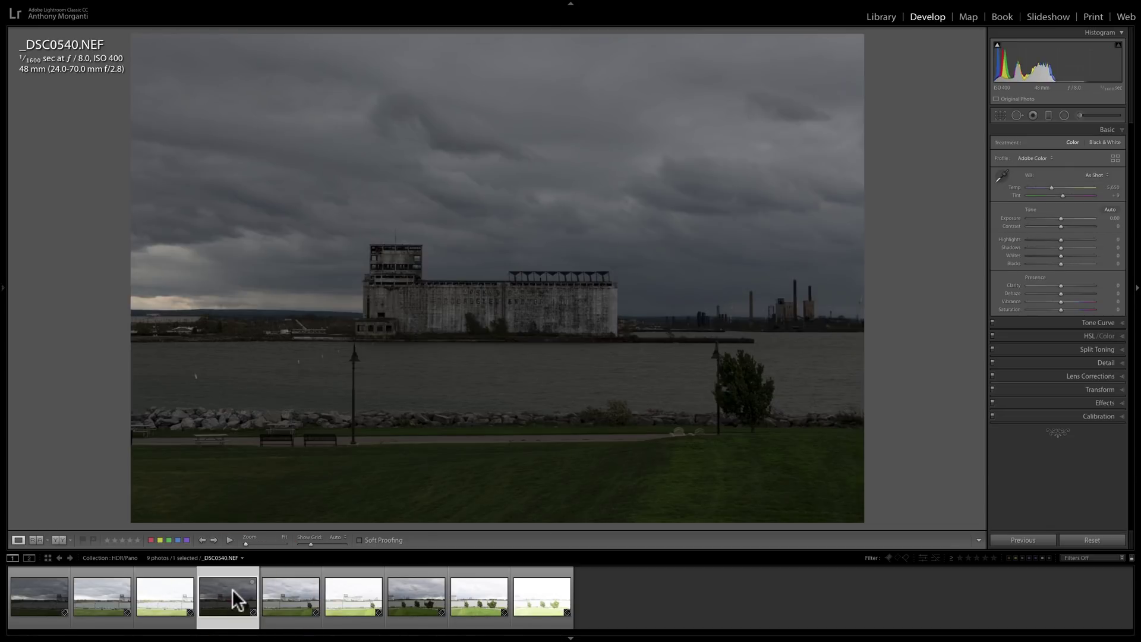
pyautogui.click(300, 598)
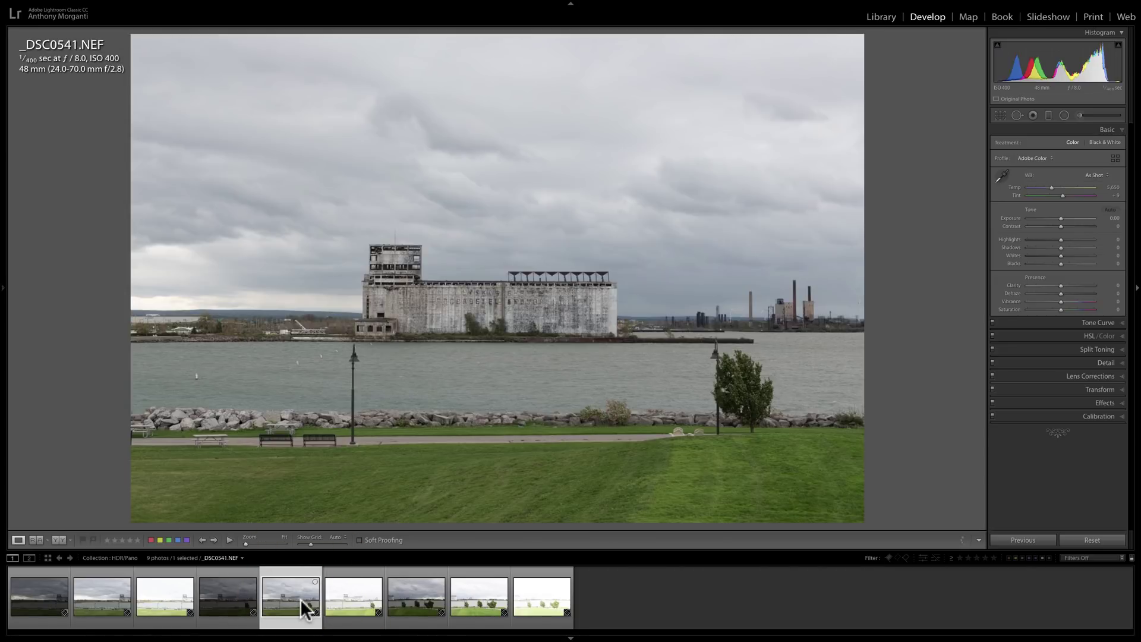
# Review the remaining brackets through _DSC0545.NEF and briefly check the Lens Corrections panel
pyautogui.click(353, 602)
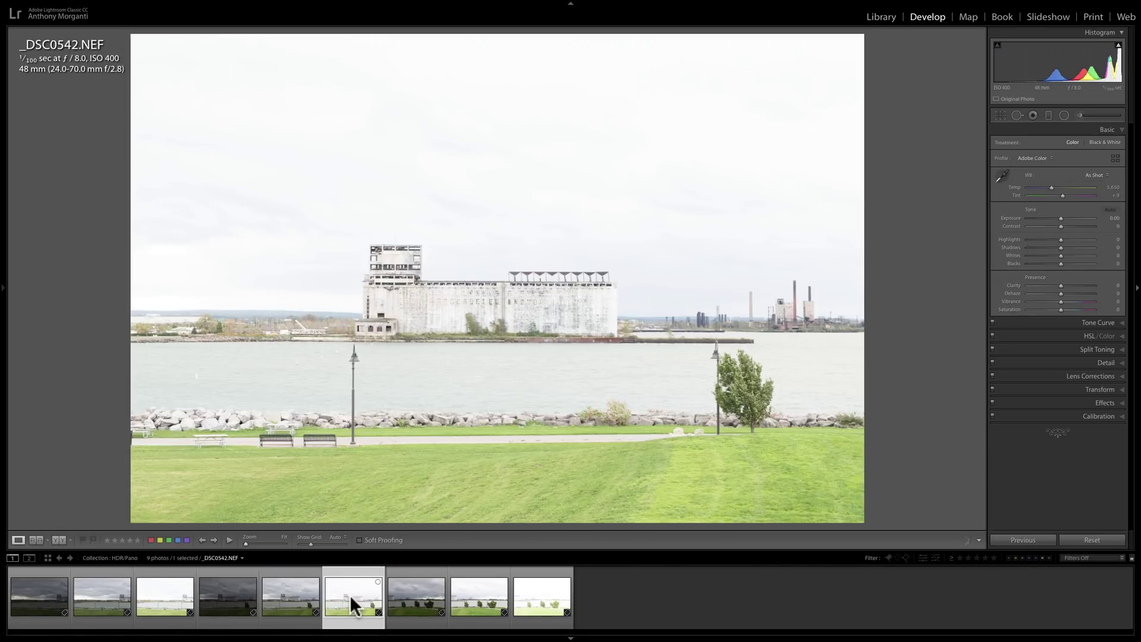
pyautogui.click(418, 600)
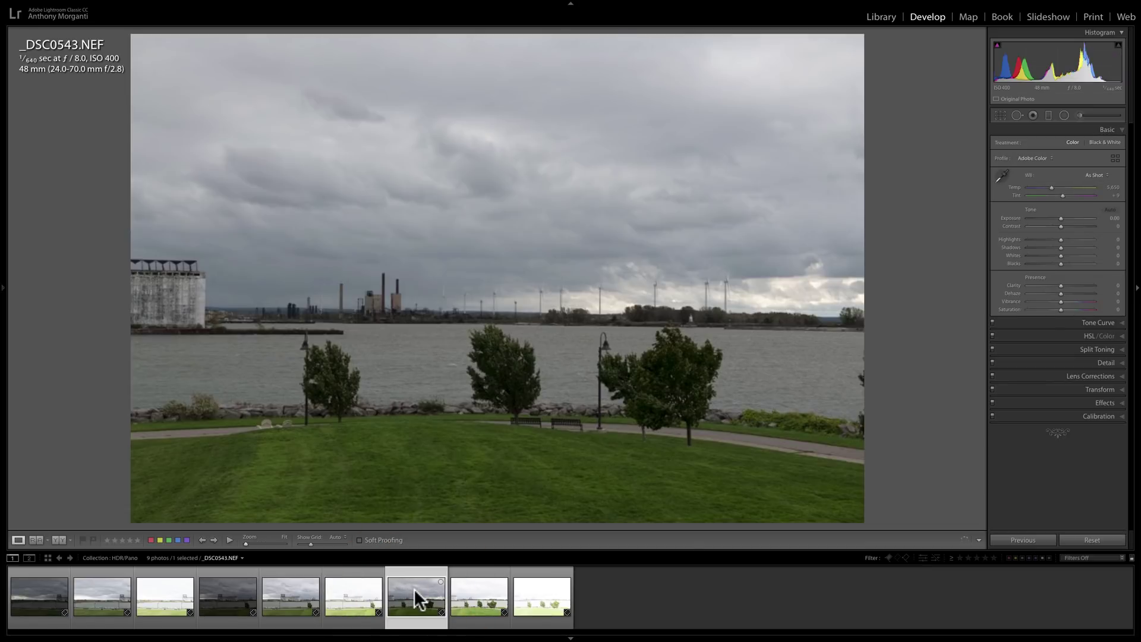
pyautogui.click(491, 592)
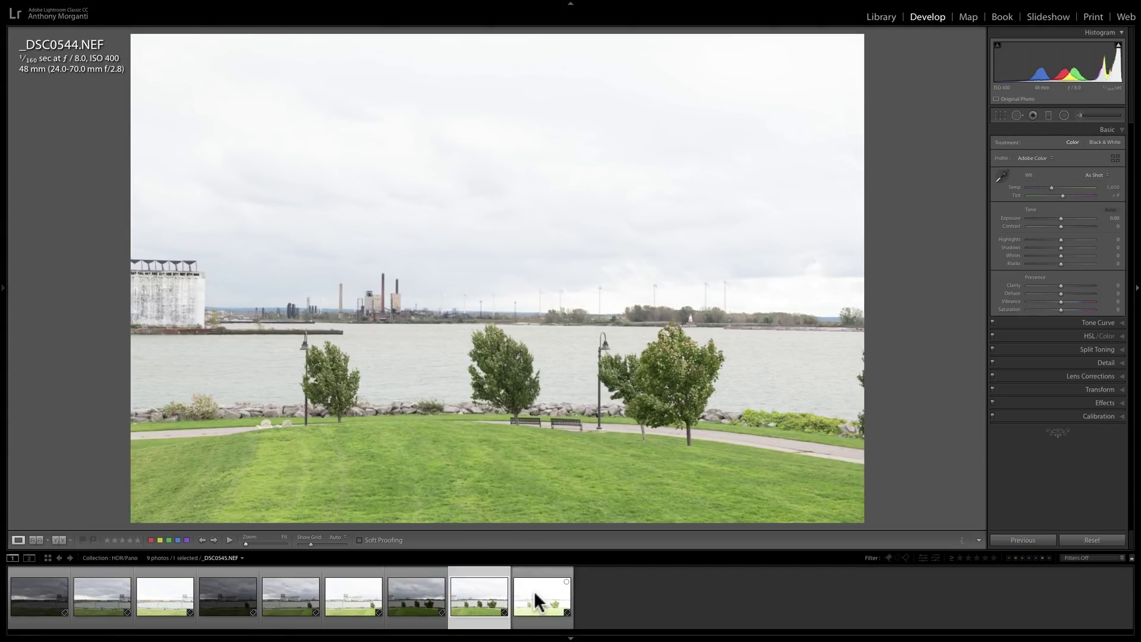
pyautogui.click(533, 591)
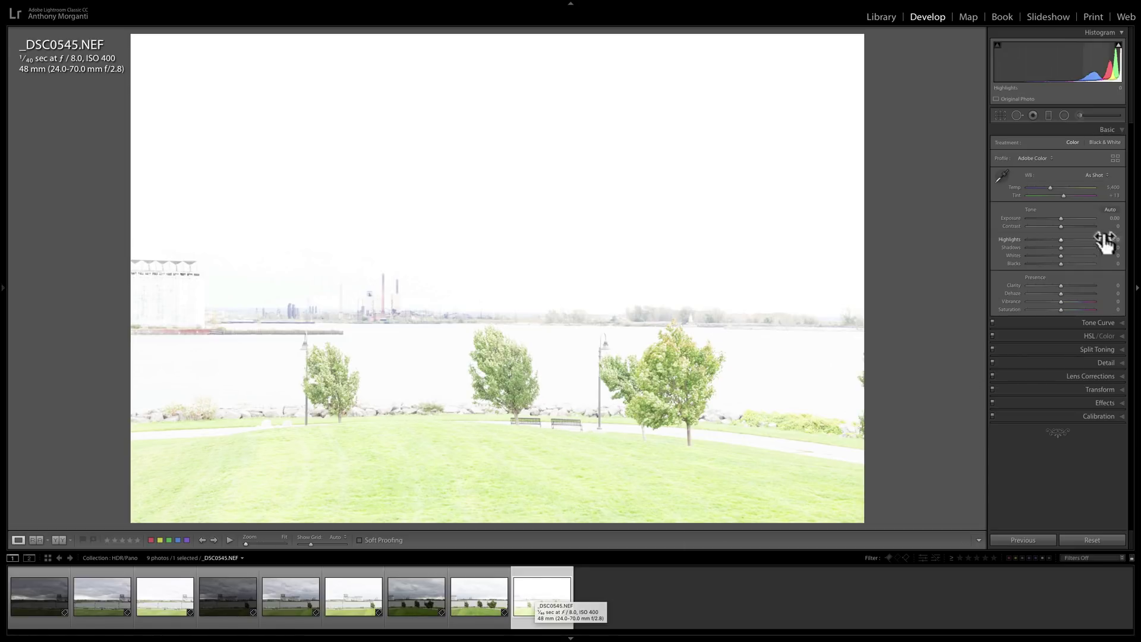
pyautogui.click(1094, 376)
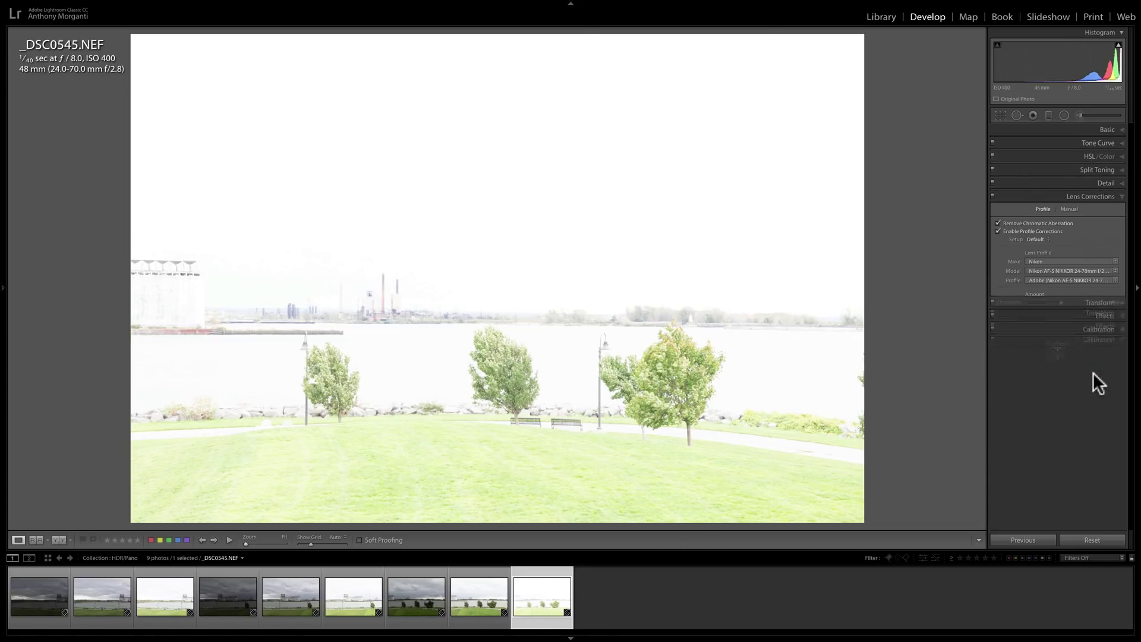
pyautogui.click(1083, 196)
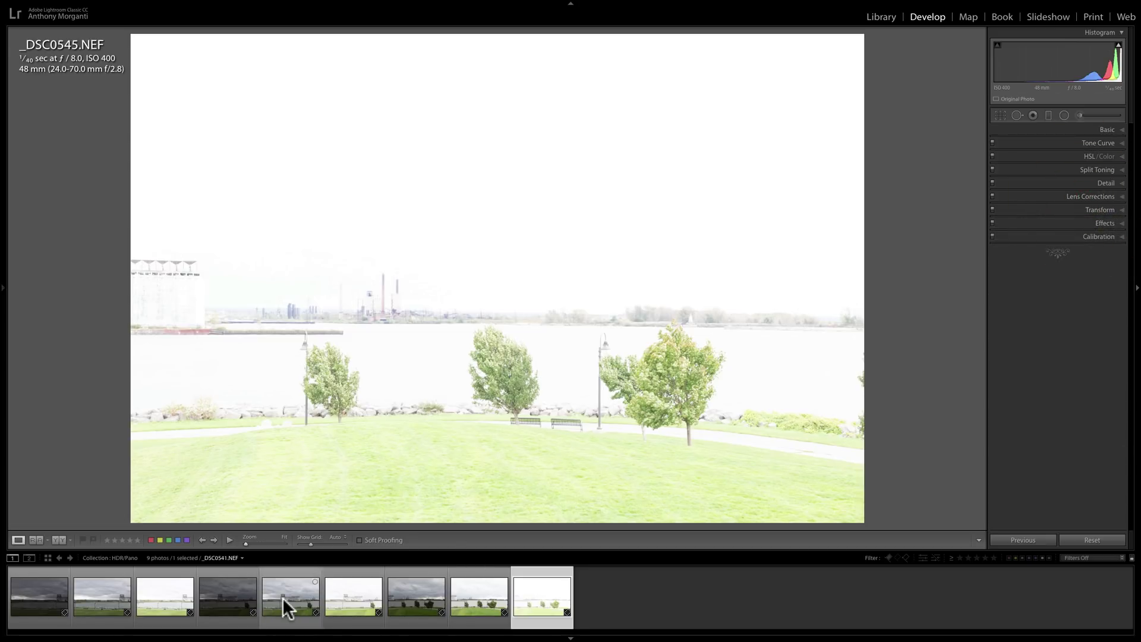
# Shift-select all nine brackets, _DSC0537.NEF through _DSC0545.NEF
pyautogui.click(55, 591)
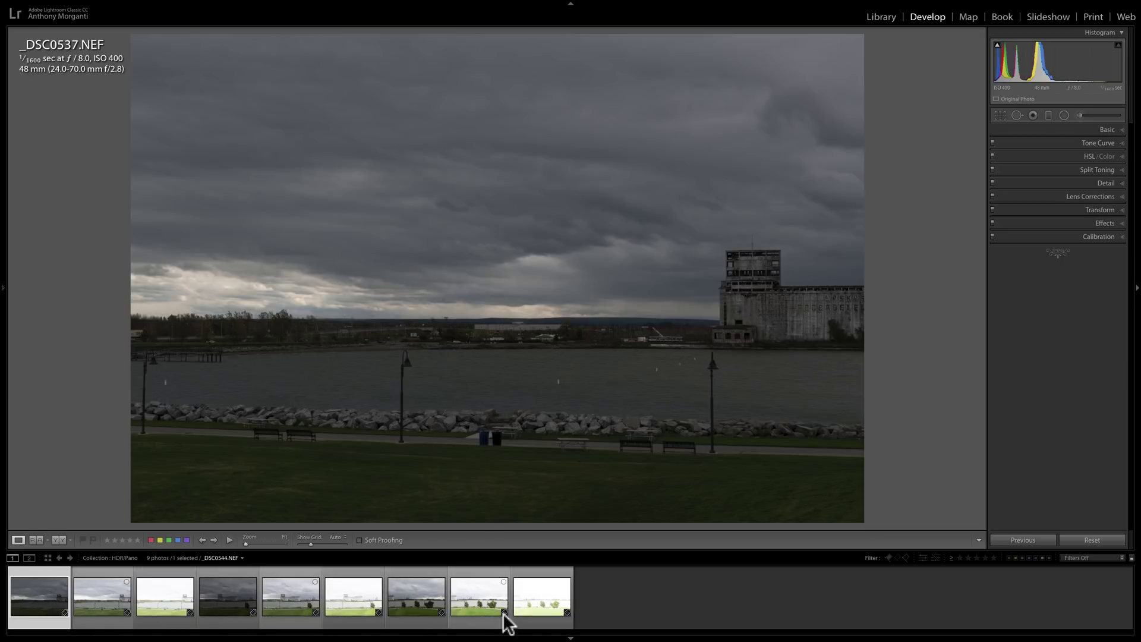
pyautogui.keyDown('shift'); pyautogui.click(540, 595); pyautogui.keyUp('shift')
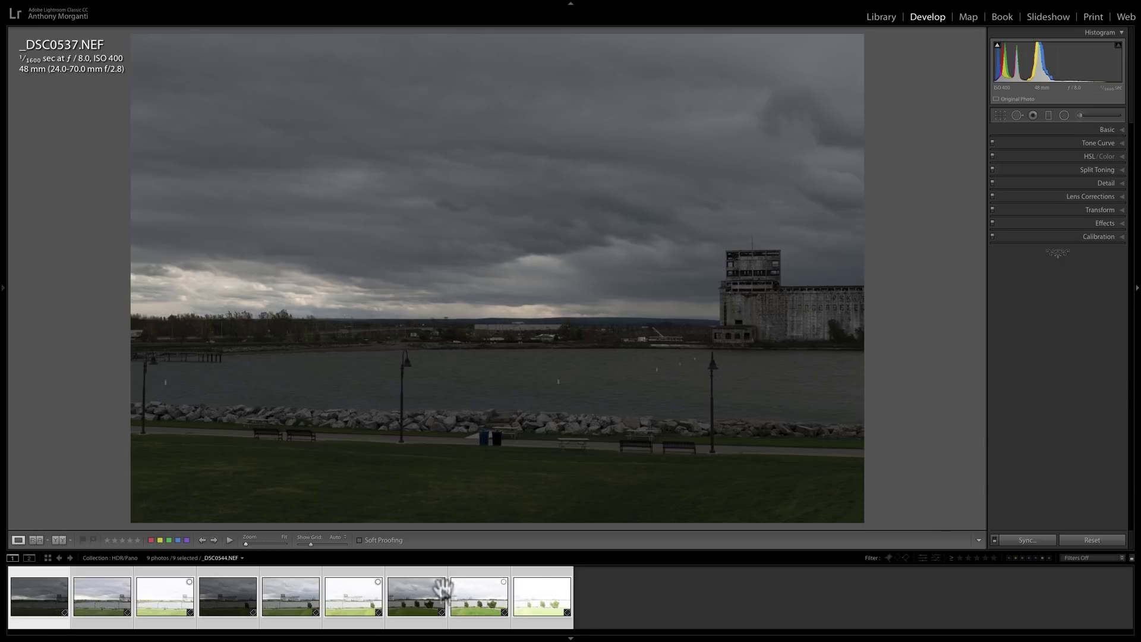
# Find the merge commands in the context menus, then use Photo > Photo Merge instead
pyautogui.rightClick(300, 582)
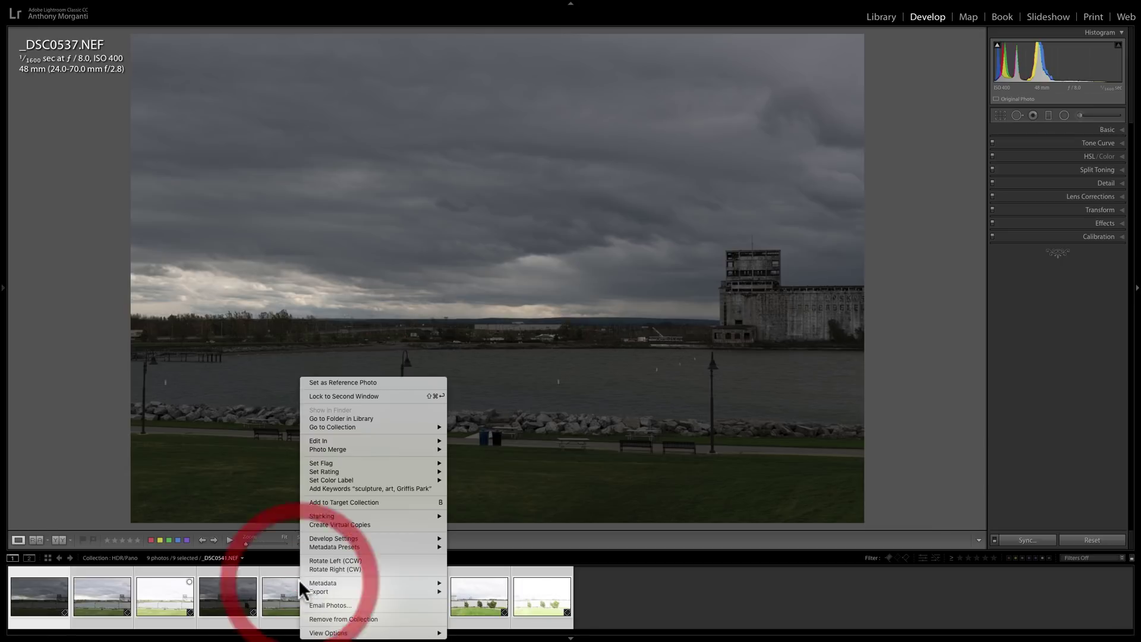
pyautogui.moveTo(402, 449)
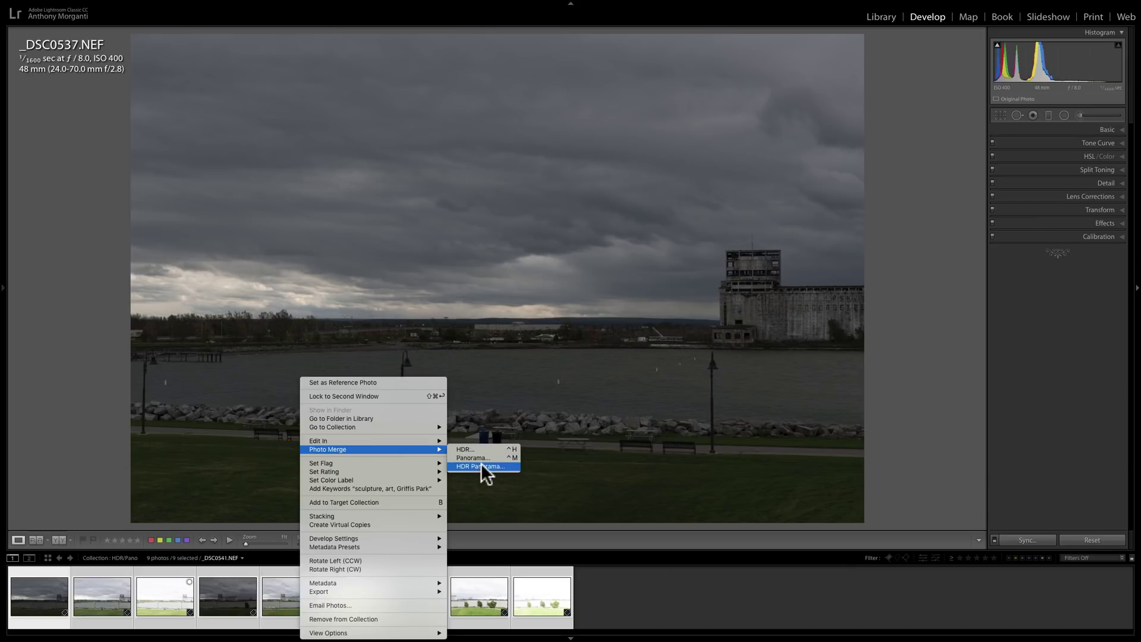
pyautogui.rightClick(519, 244)
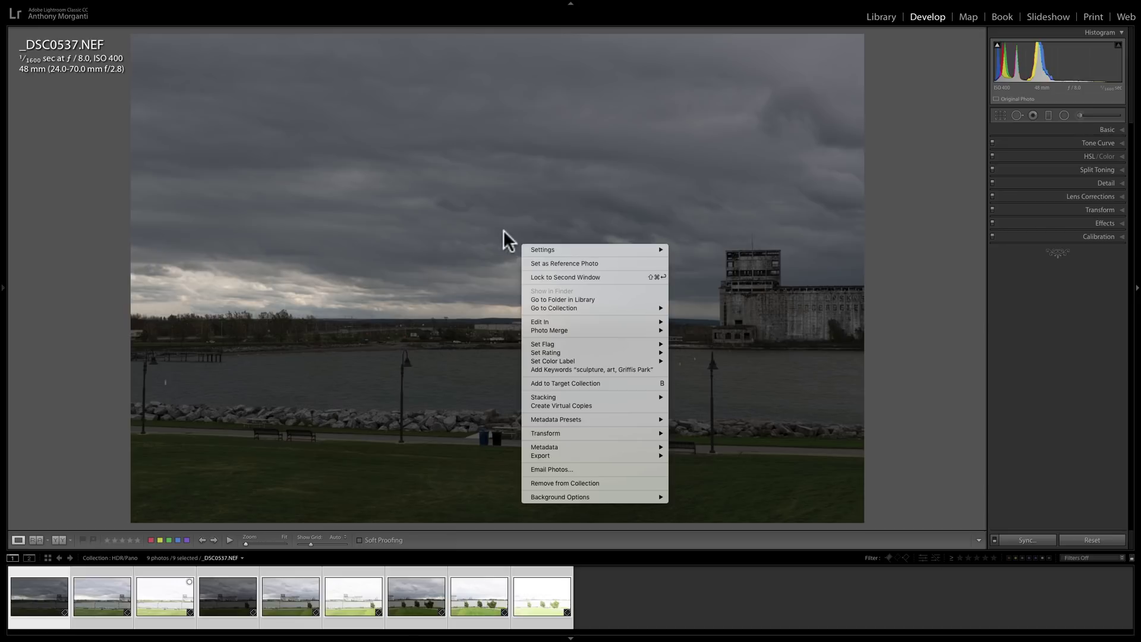
pyautogui.moveTo(559, 330)
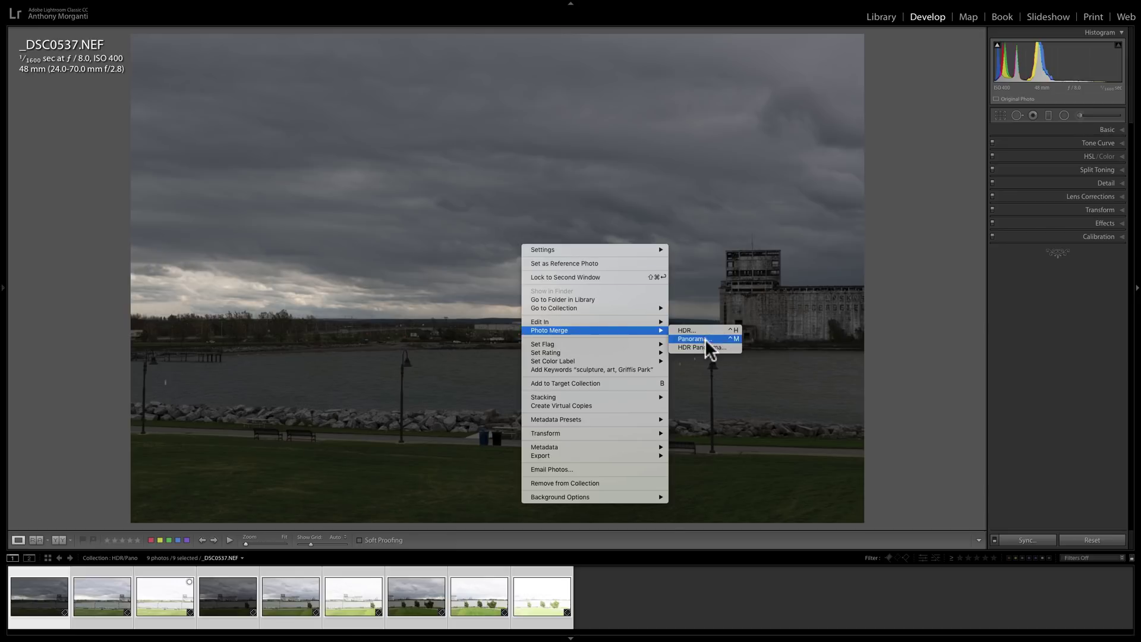
pyautogui.click(432, 311)
pyautogui.moveTo(148, 8)
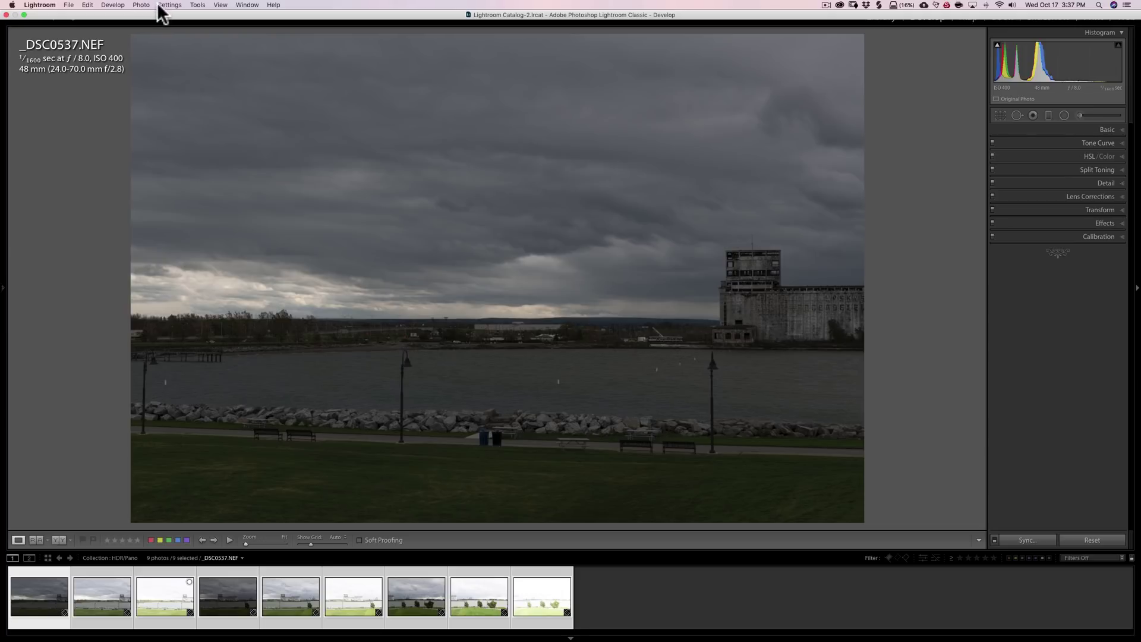
pyautogui.click(142, 5)
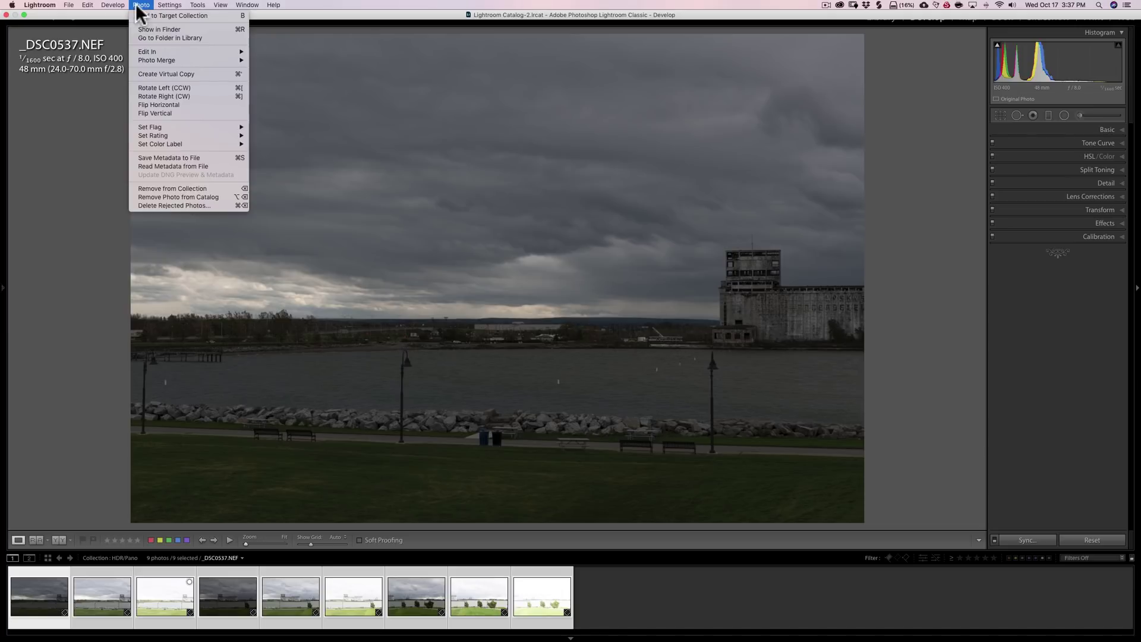
pyautogui.moveTo(191, 60)
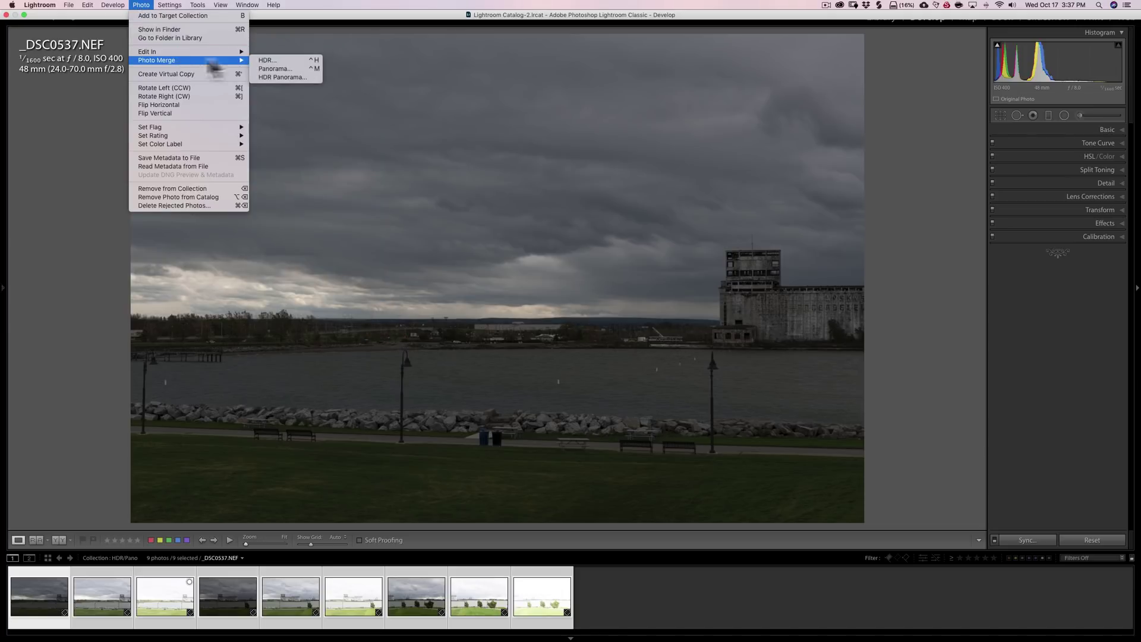
# Choose HDR Panorama to start the merge preview for the nine brackets
pyautogui.click(277, 77)
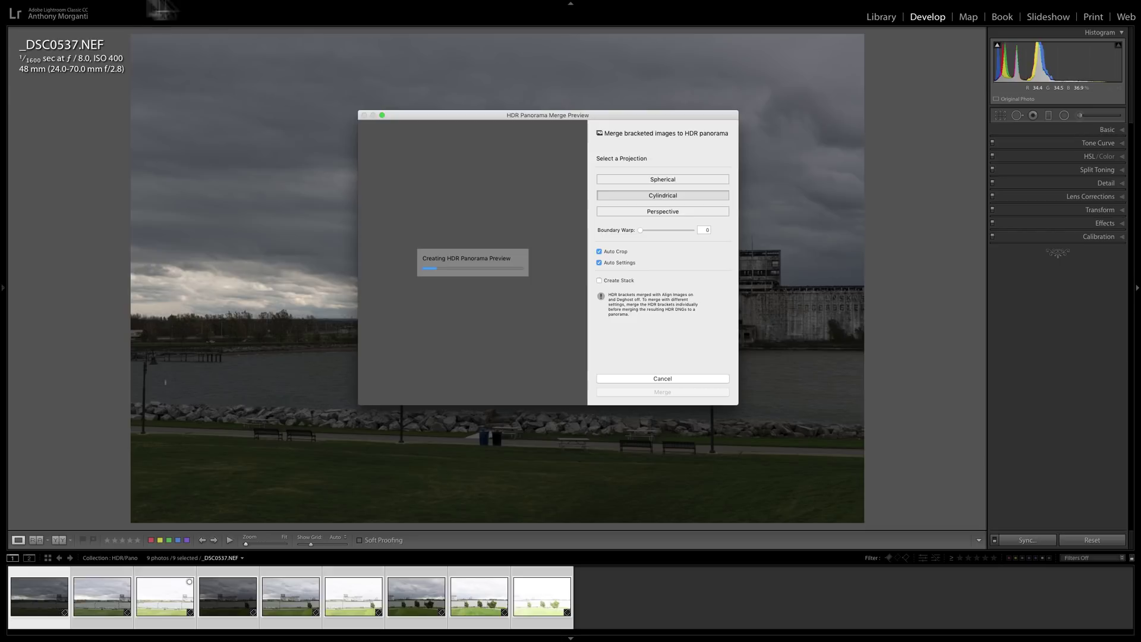
pyautogui.moveTo(107, 5)
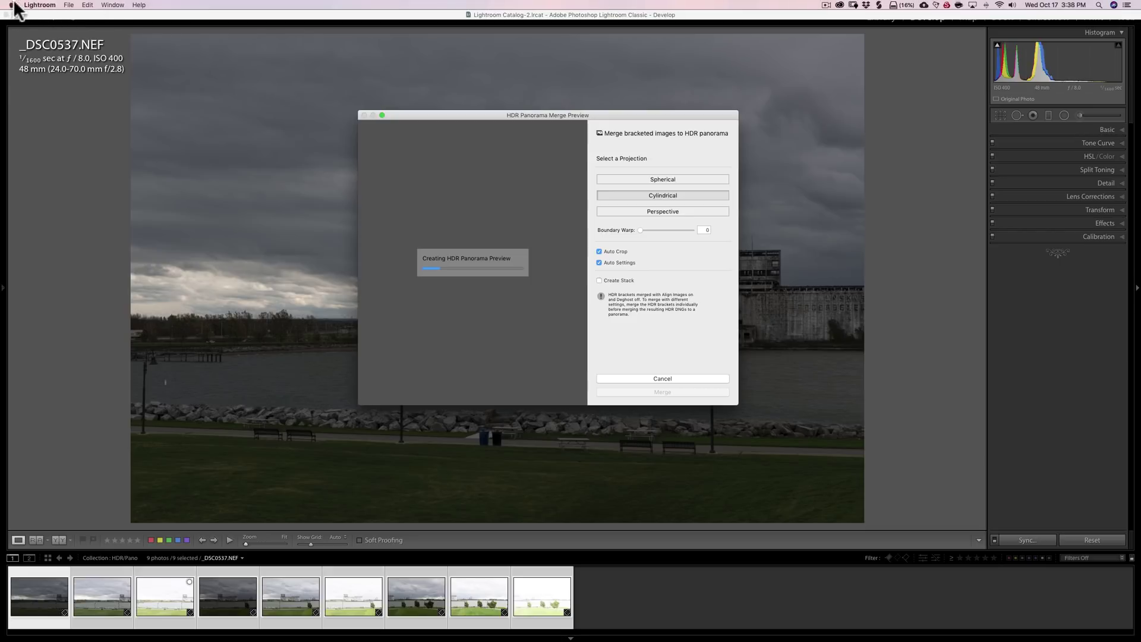
pyautogui.click(12, 4)
pyautogui.click(19, 16)
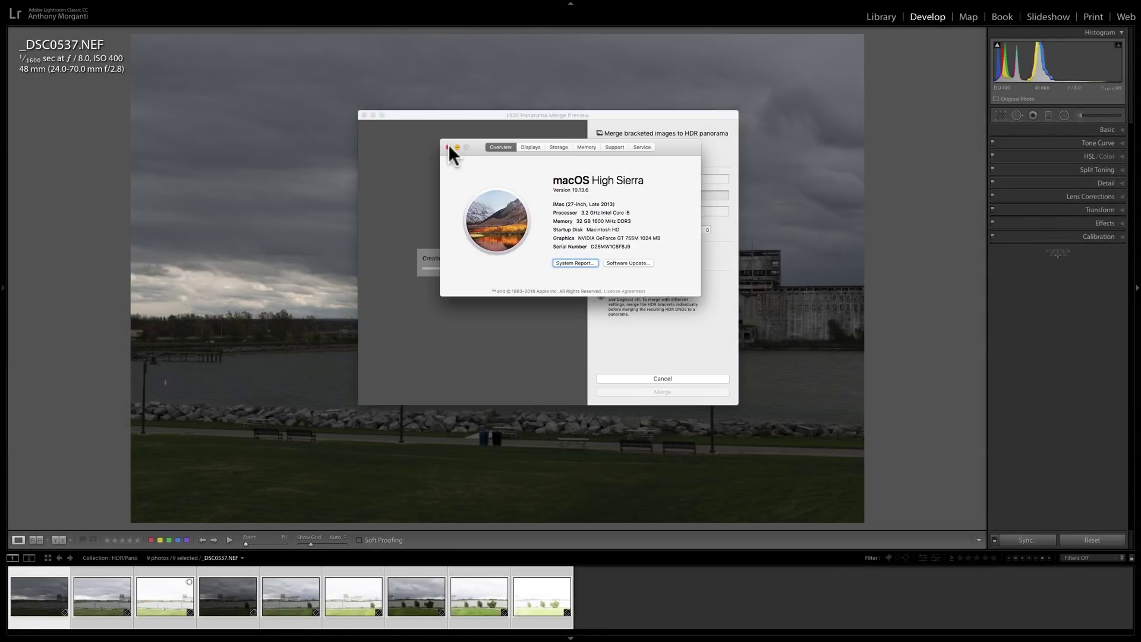
pyautogui.click(448, 147)
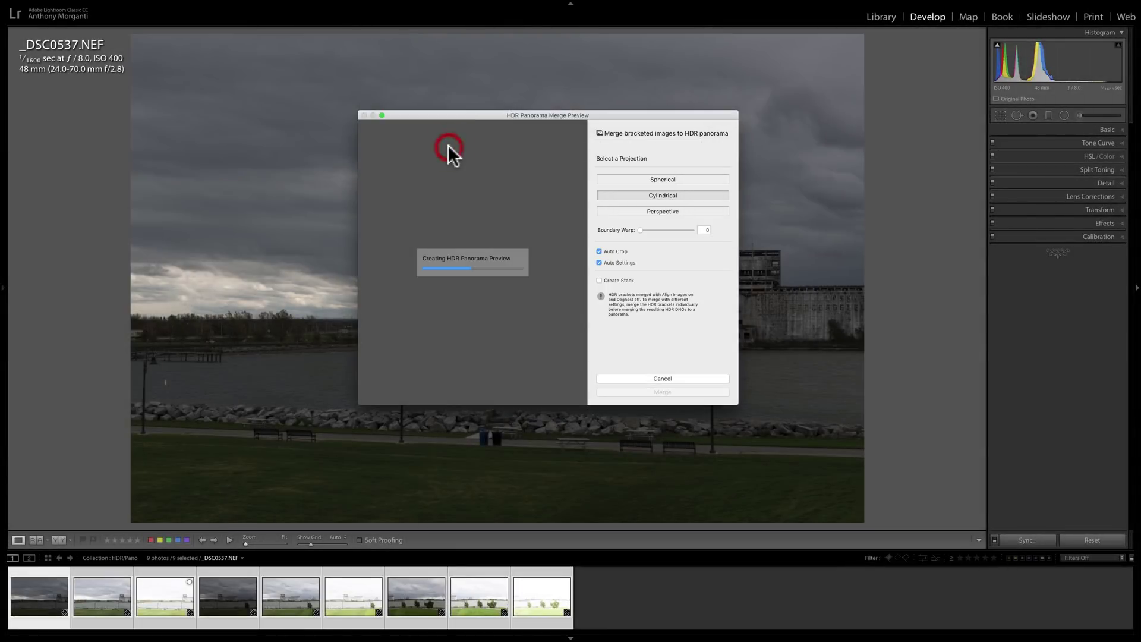
# Bring the HDR Panorama Merge Preview forward and let it finish merging all nine images
pyautogui.click(466, 117)
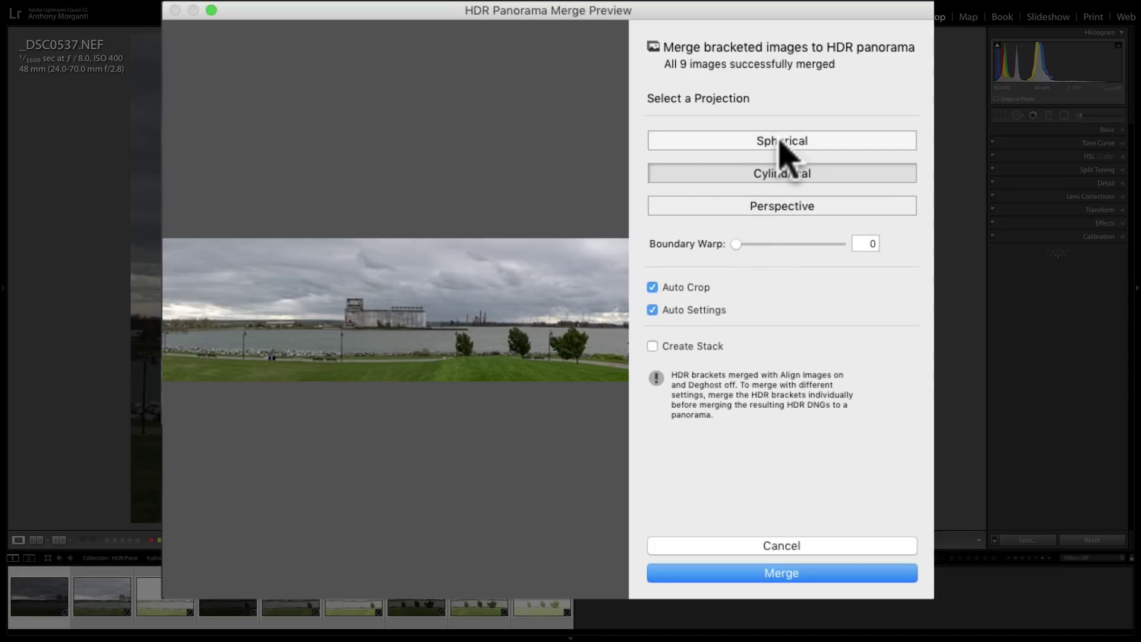
# Compare Spherical and Perspective projections, keep Cylindrical with Auto Crop, and disable Auto Settings
pyautogui.click(780, 142)
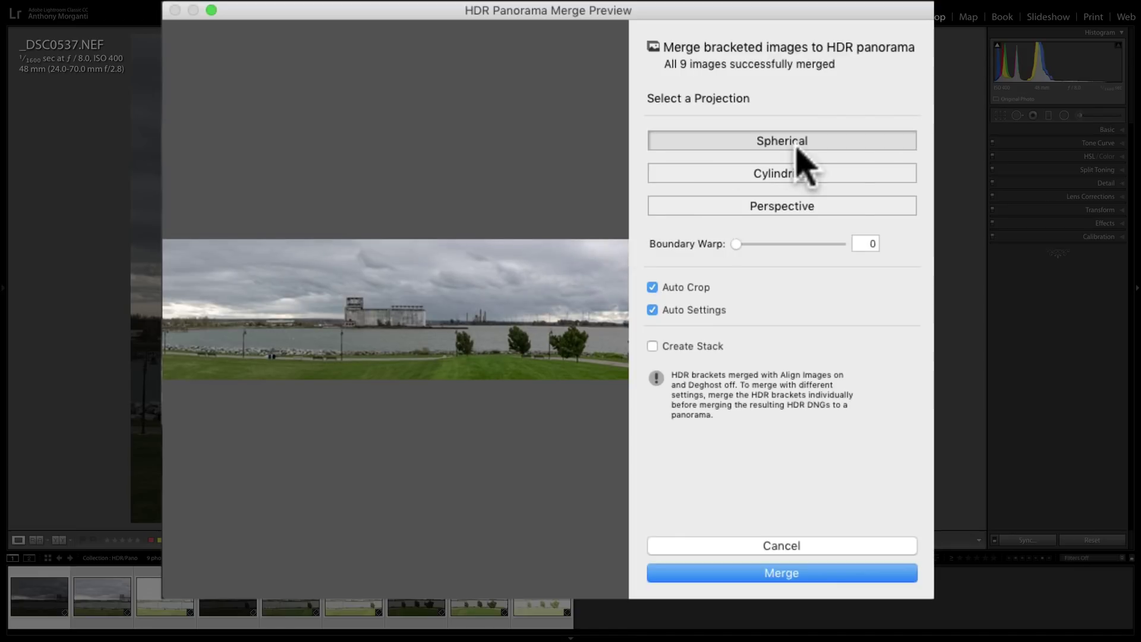
pyautogui.click(784, 206)
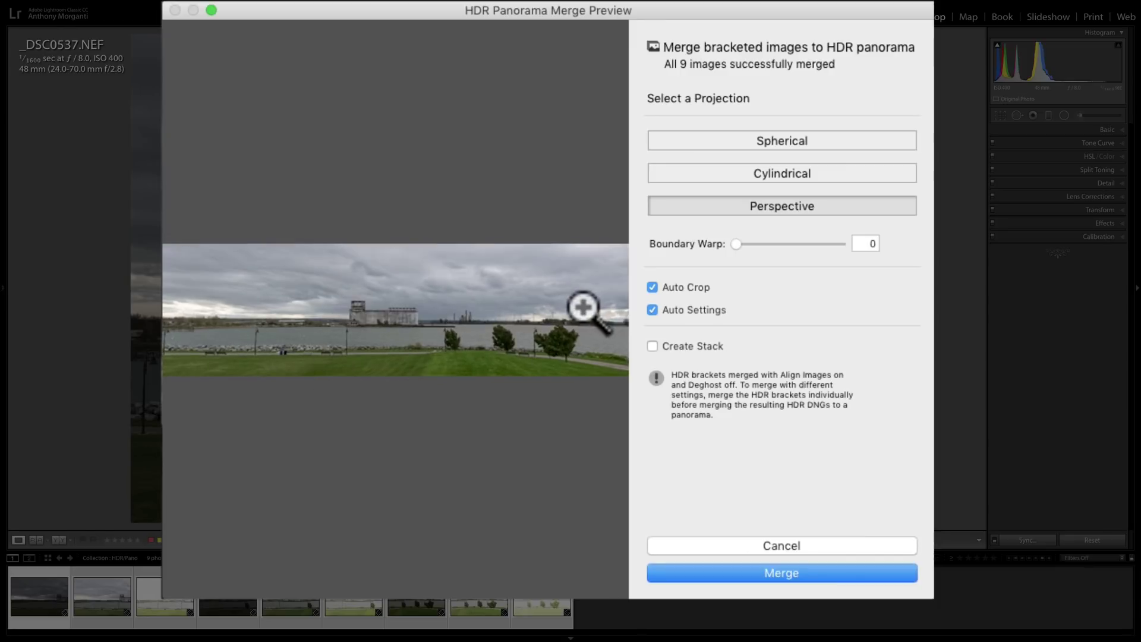
pyautogui.click(806, 173)
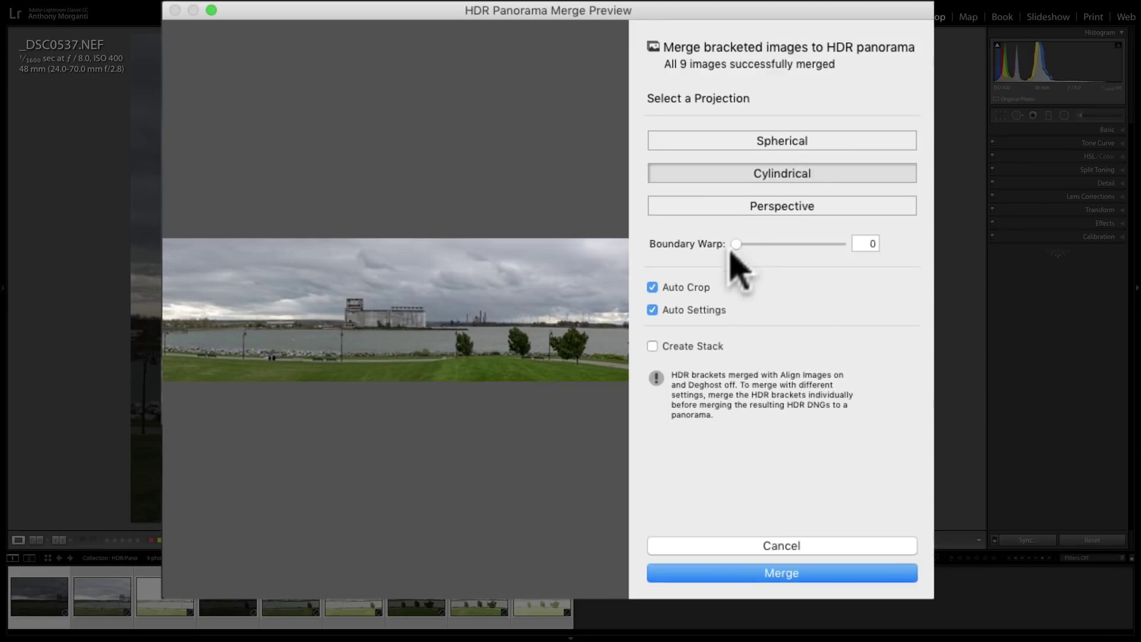
pyautogui.click(652, 287)
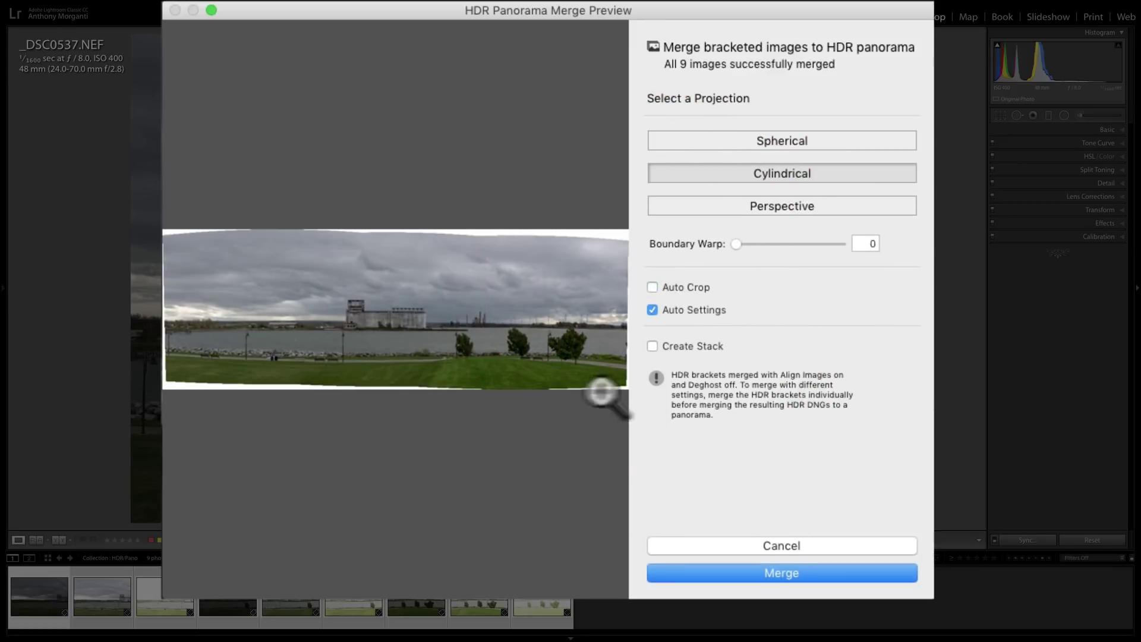
pyautogui.click(654, 287)
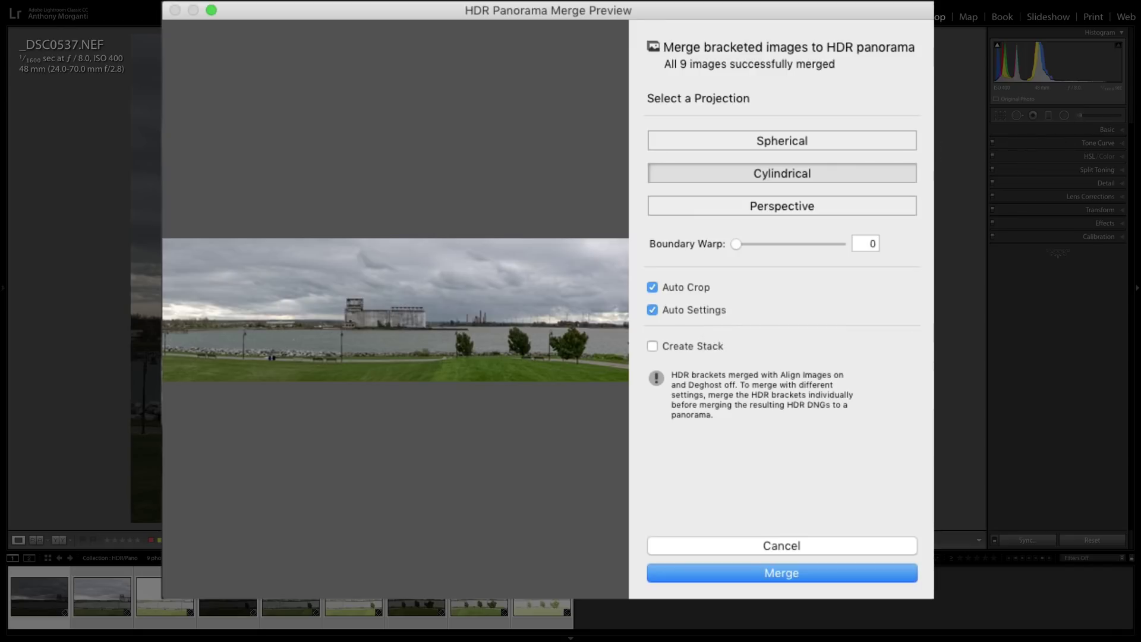
pyautogui.click(652, 309)
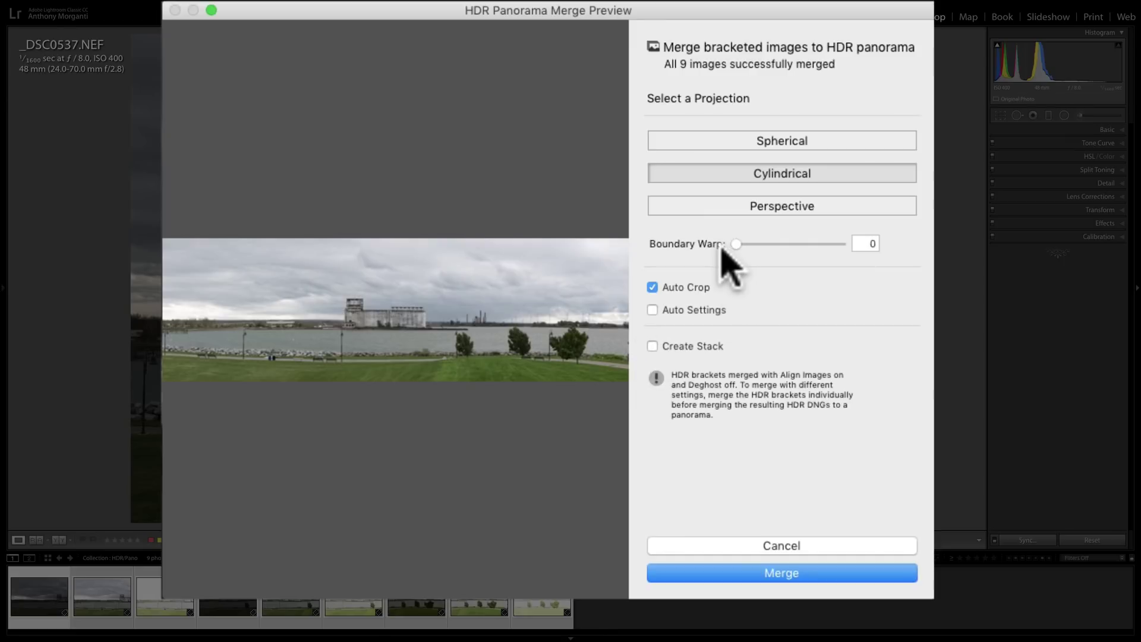
# Turn off Auto Crop and set Boundary Warp to 100
pyautogui.click(653, 288)
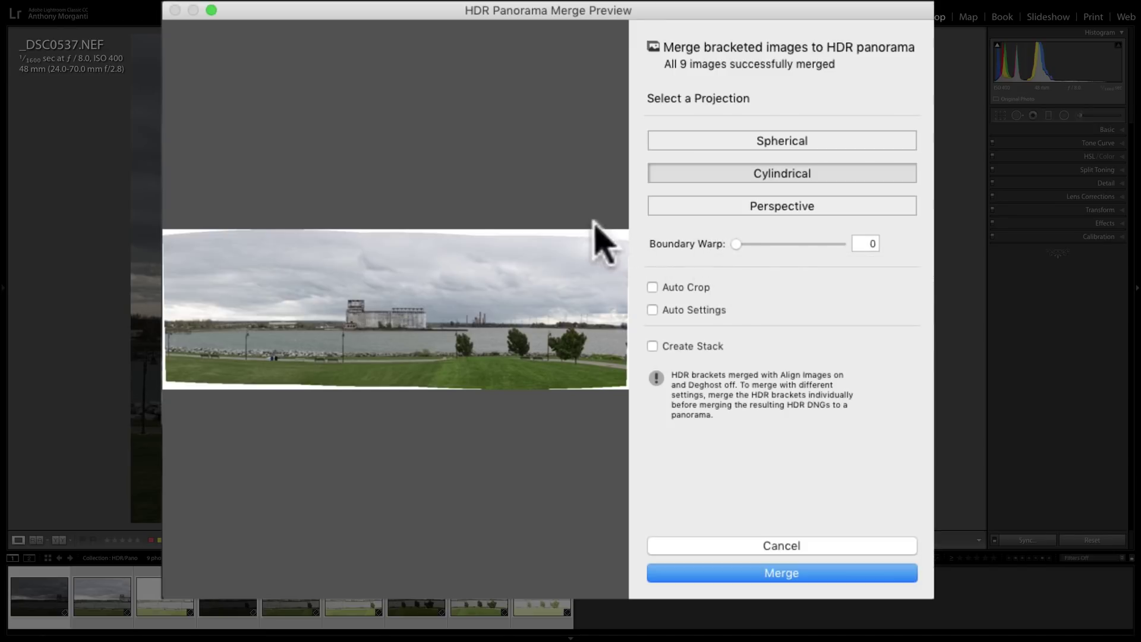
pyautogui.moveTo(735, 243); pyautogui.dragTo(887, 241)
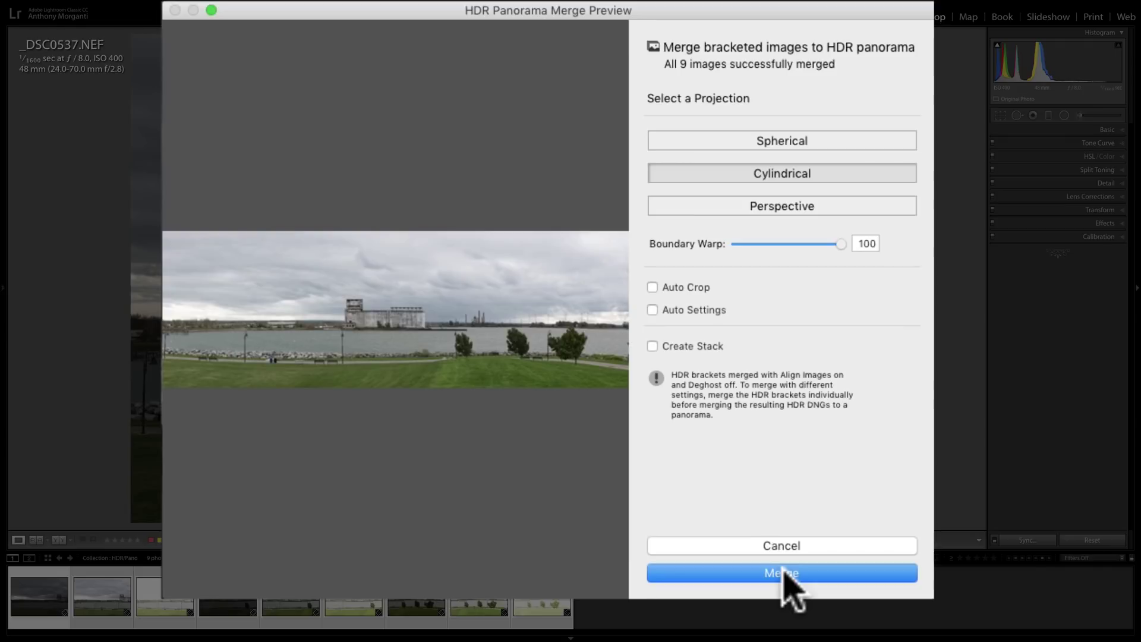
# Merge the preview into the new panorama _DSC0537-HDR-Pano.dng
pyautogui.click(784, 571)
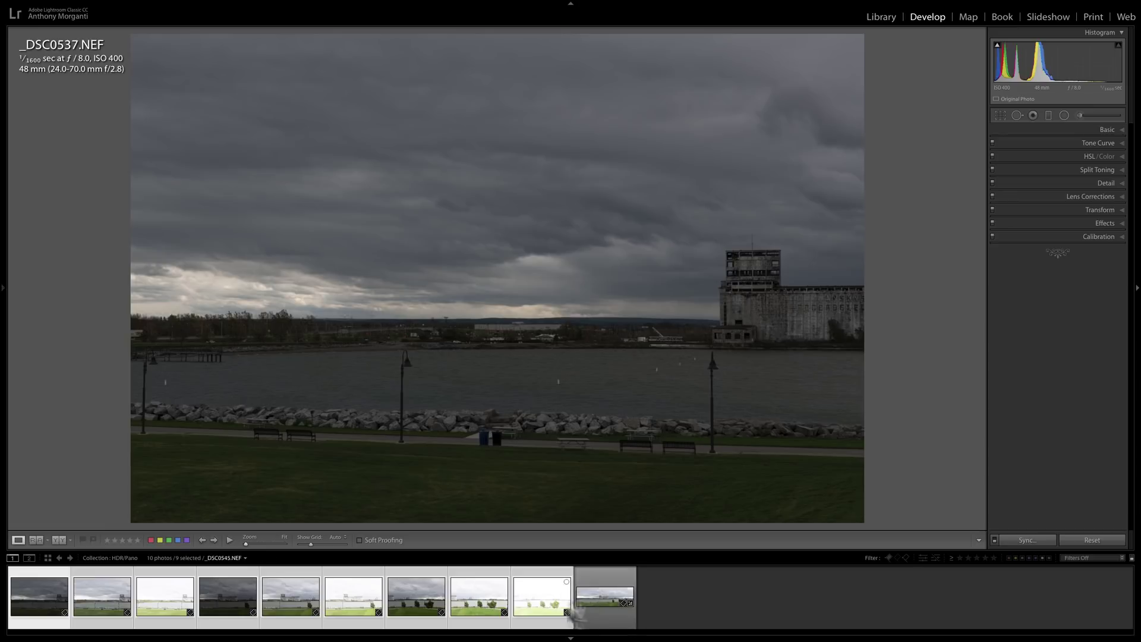
# Open _DSC0537-HDR-Pano.dng and set Highlights to -89 and Shadows to +54 in Basic
pyautogui.click(603, 588)
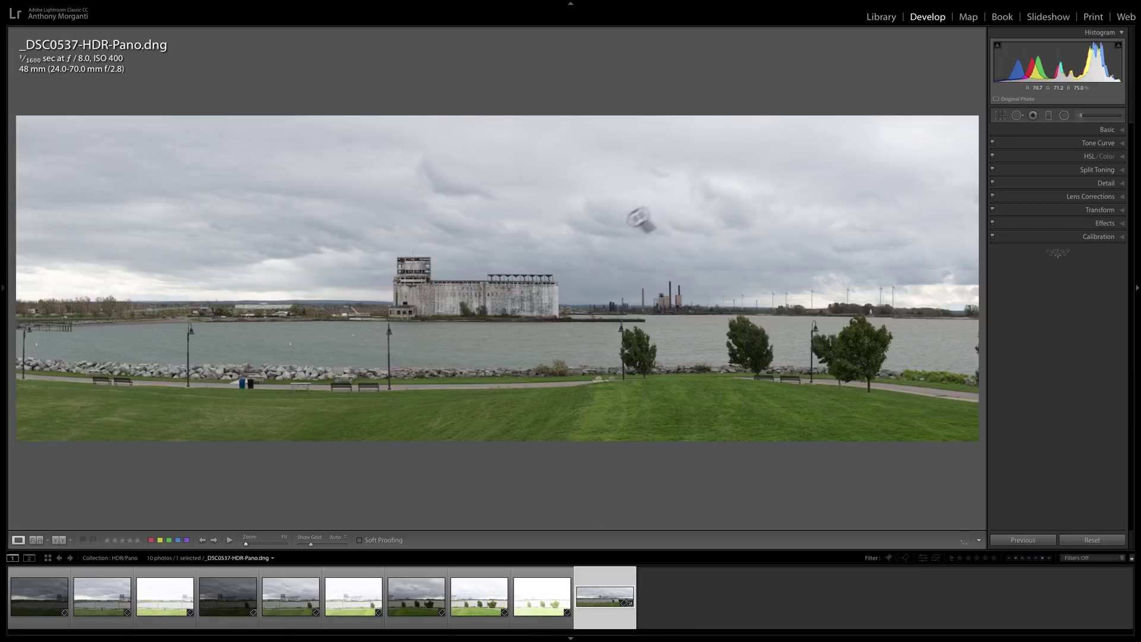
pyautogui.click(1109, 130)
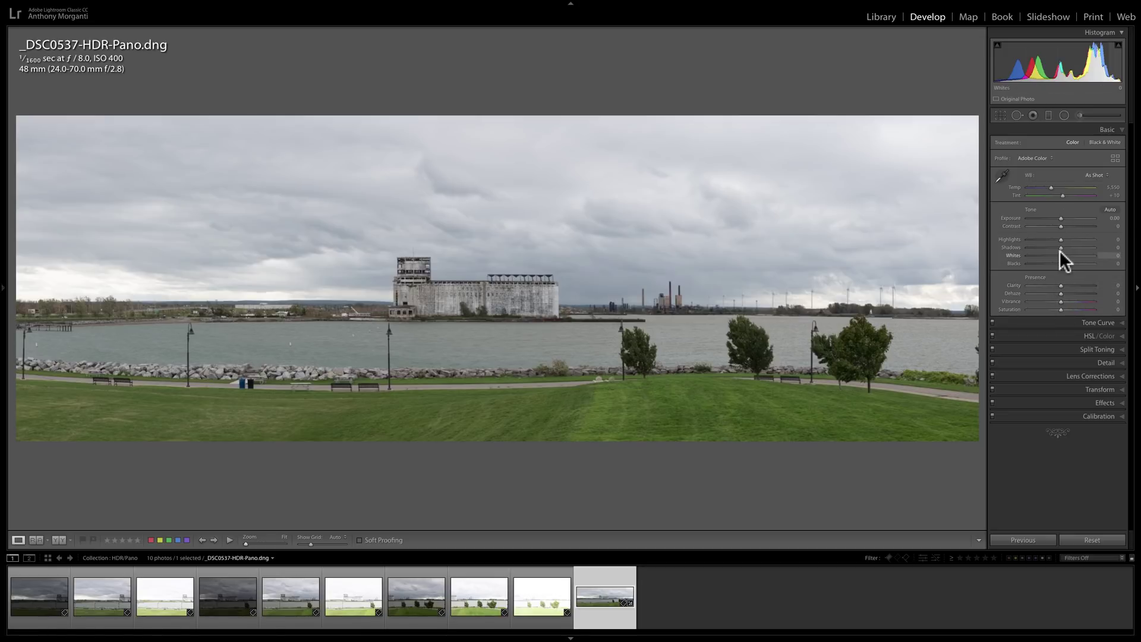
pyautogui.moveTo(1061, 239)
pyautogui.mouseDown()
pyautogui.moveTo(1031, 240)
pyautogui.moveTo(1077, 249)
pyautogui.mouseUp()
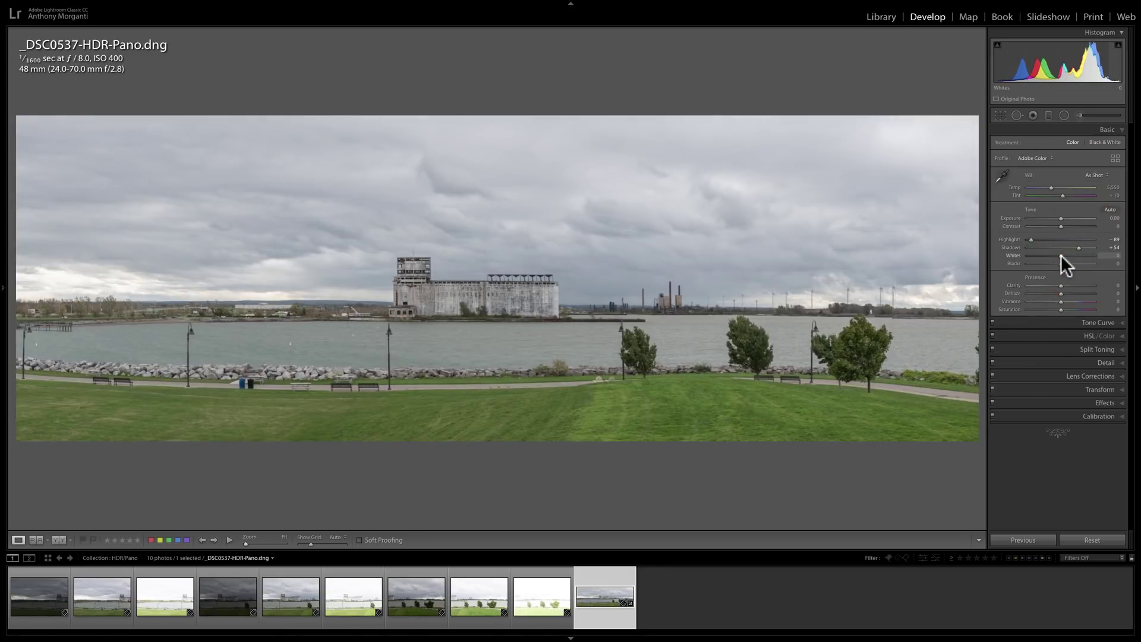
# Apply the Strong Contrast point curve in the Tone Curve panel
pyautogui.click(1080, 321)
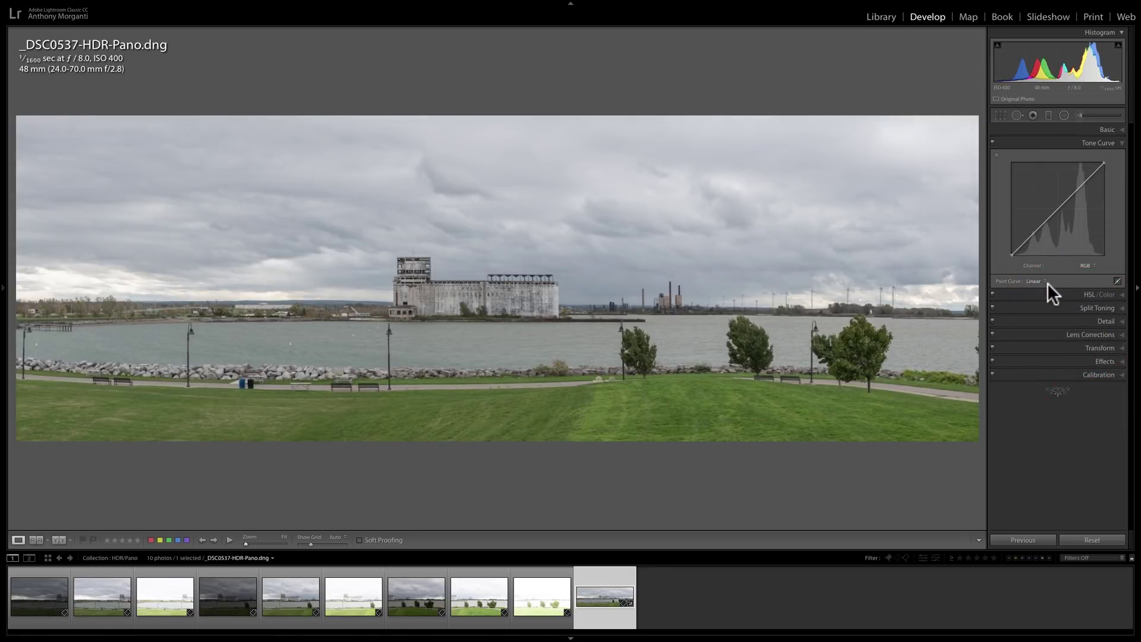
pyautogui.click(1046, 280)
pyautogui.click(1047, 289)
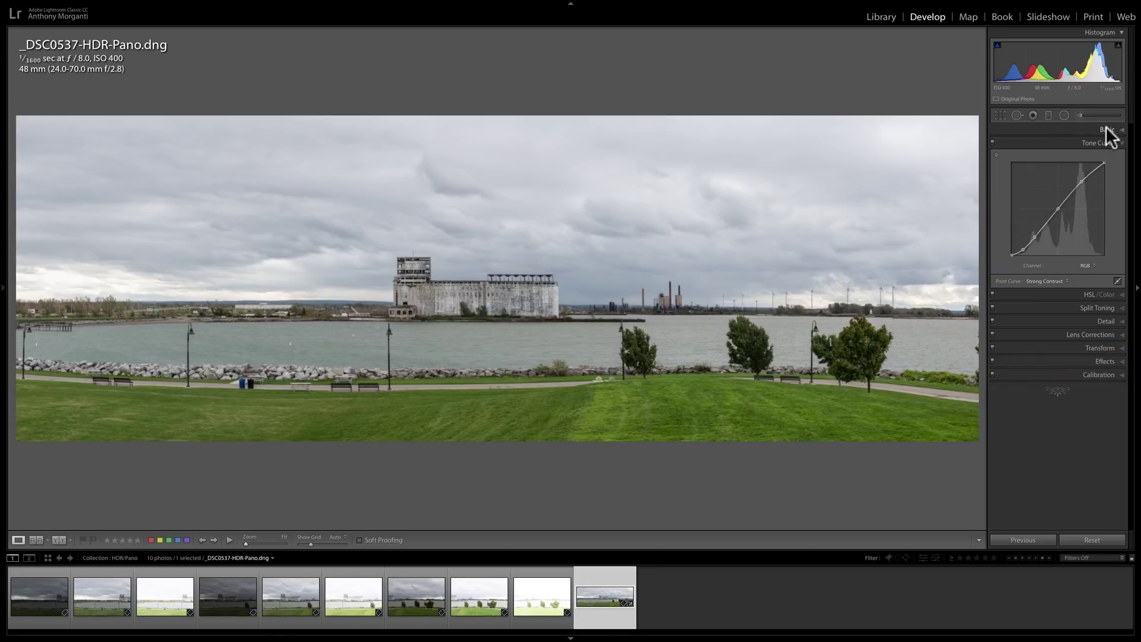
# In the Basic panel, raise Whites to +11 and Clarity to +16
pyautogui.click(1107, 130)
pyautogui.moveTo(1061, 253)
pyautogui.mouseDown()
pyautogui.moveTo(1071, 254)
pyautogui.moveTo(1051, 262)
pyautogui.mouseUp()
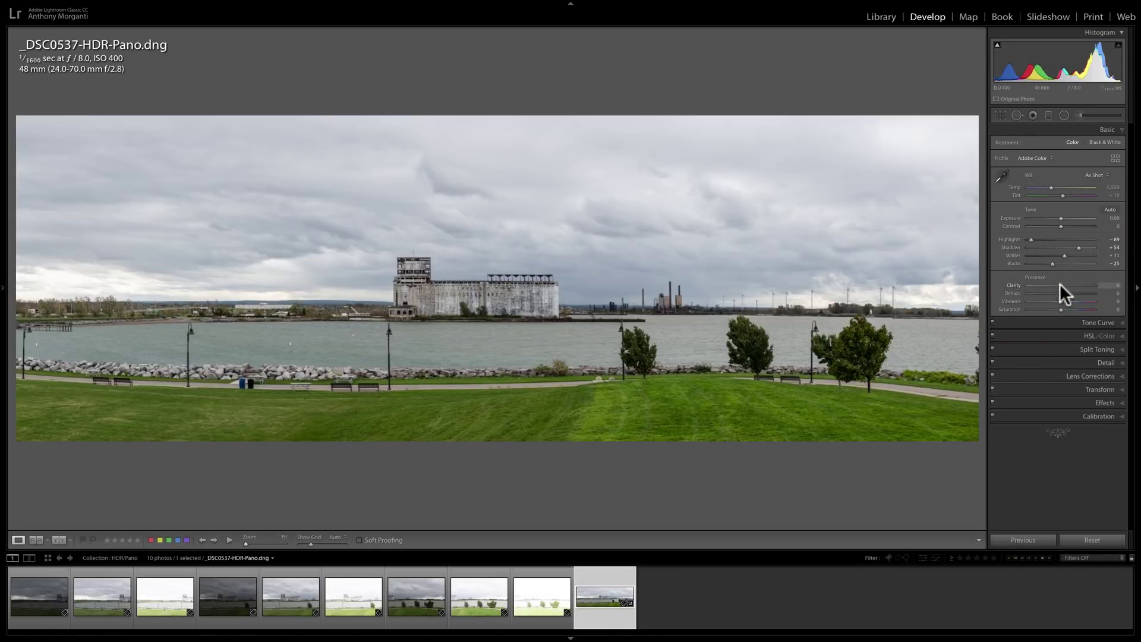
pyautogui.moveTo(1064, 283)
pyautogui.mouseDown()
pyautogui.moveTo(1065, 305)
pyautogui.moveTo(1063, 290)
pyautogui.mouseUp()
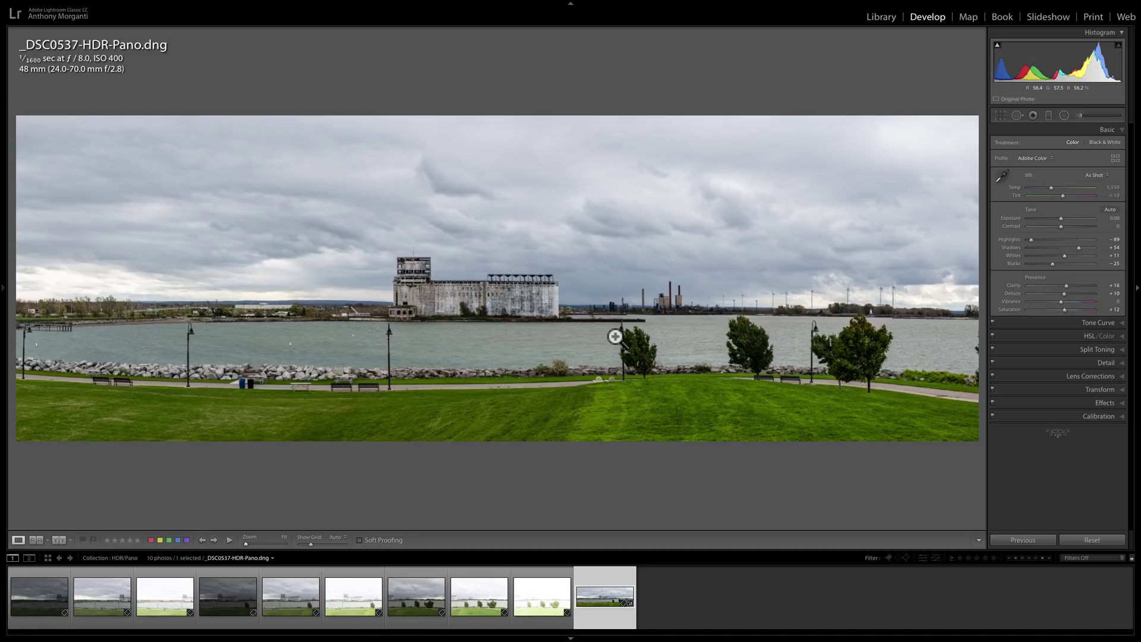
# Draw a graduated filter from the sky down to the horizon and reset its Exposure to 0
pyautogui.click(1049, 117)
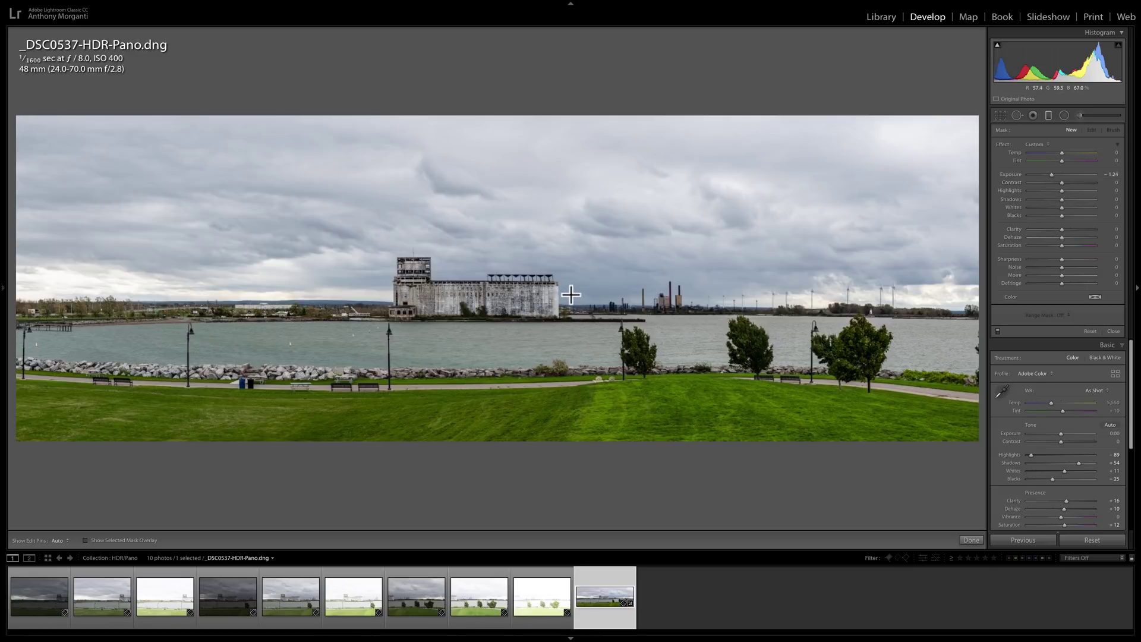
pyautogui.moveTo(571, 279); pyautogui.dragTo(573, 351)
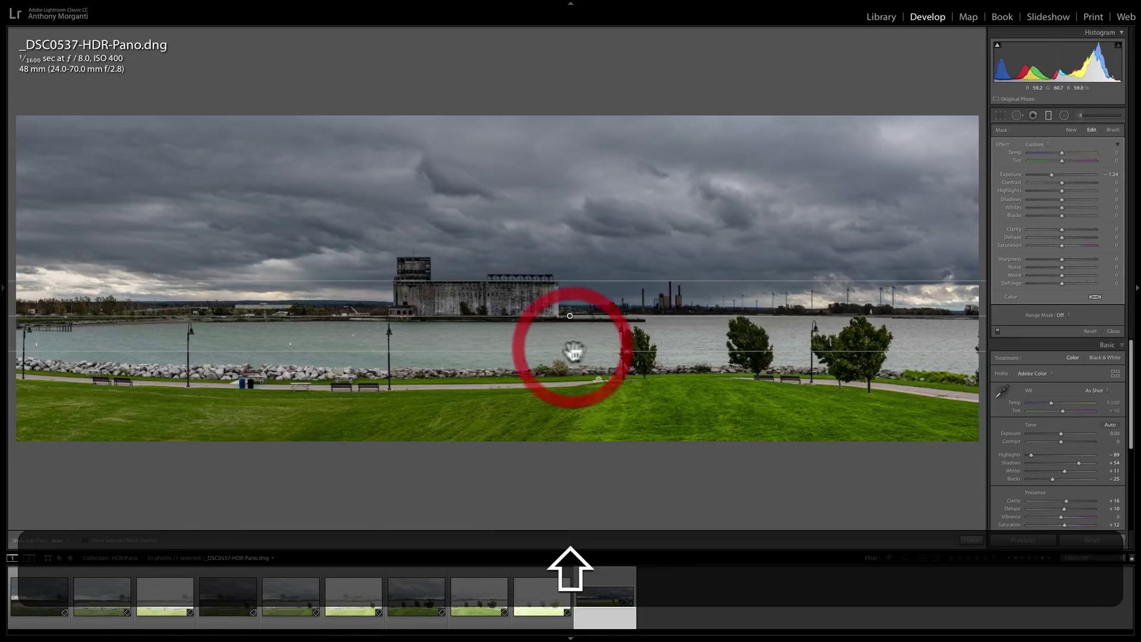
pyautogui.doubleClick(1011, 173)
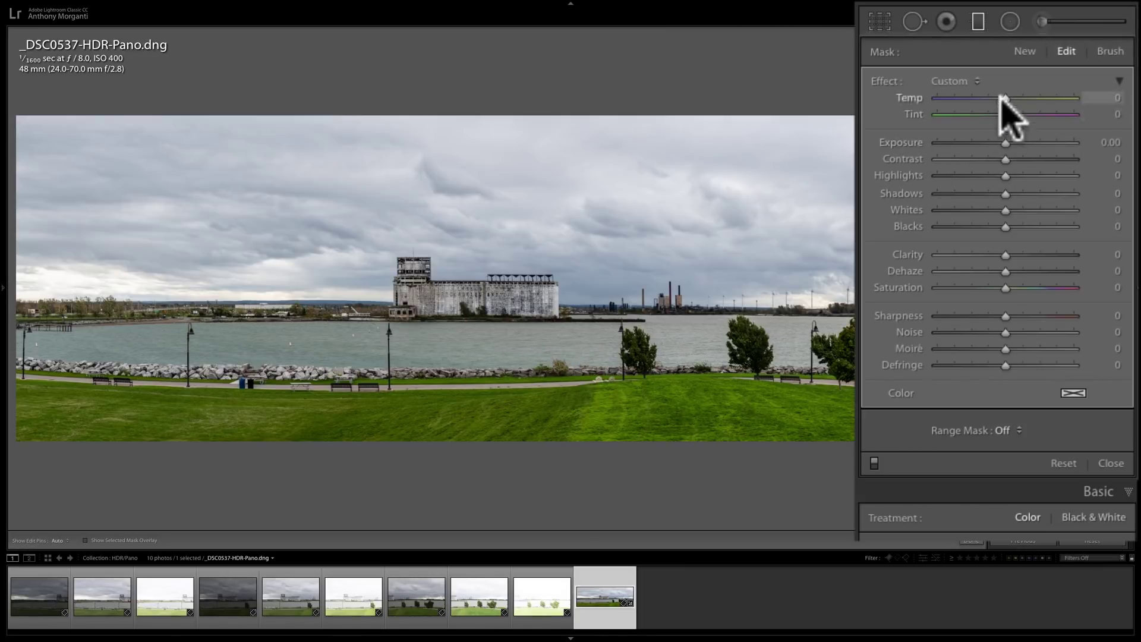
# Set the sky filter to Temp 23, Tint -11, Contrast 37, Clarity 27, Highlights -100, Shadows -74, Dehaze 7
pyautogui.moveTo(1006, 97)
pyautogui.mouseDown()
pyautogui.moveTo(1015, 98)
pyautogui.moveTo(1000, 114)
pyautogui.moveTo(1016, 95)
pyautogui.moveTo(1000, 113)
pyautogui.mouseUp()
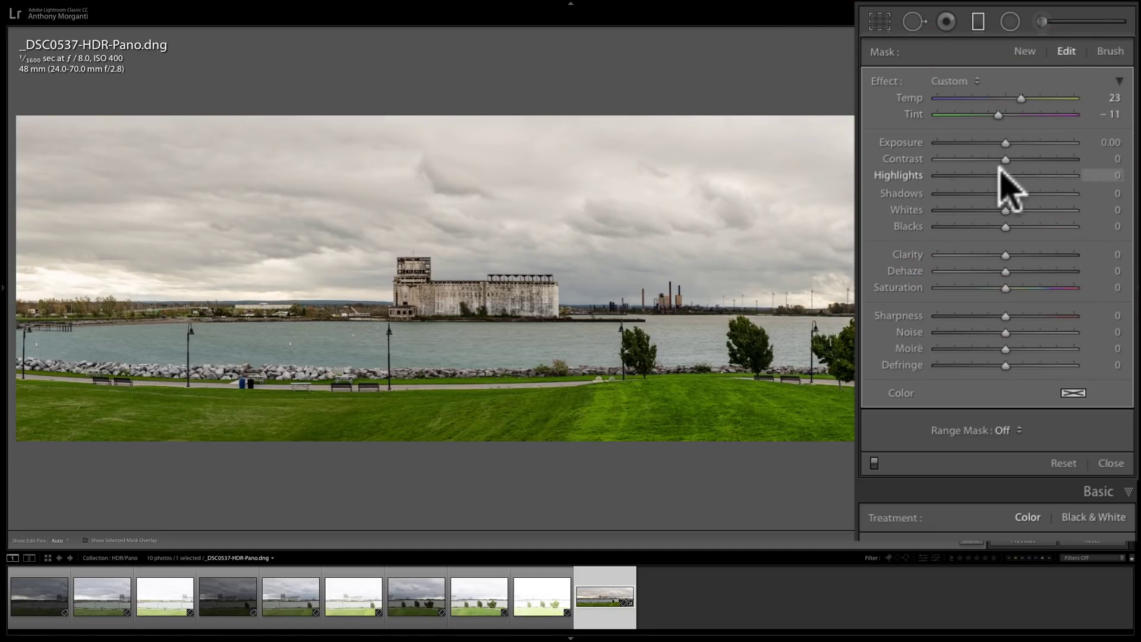
pyautogui.moveTo(1005, 159); pyautogui.dragTo(1032, 160)
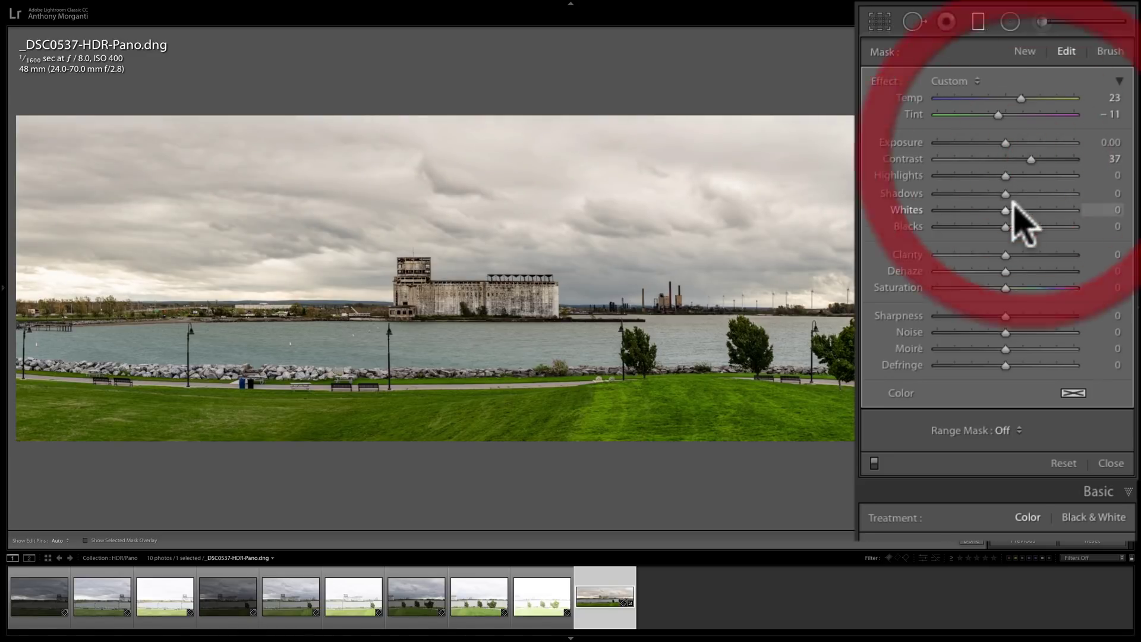
pyautogui.click(1010, 256)
pyautogui.moveTo(1011, 256); pyautogui.dragTo(1023, 255)
pyautogui.moveTo(1005, 176); pyautogui.dragTo(856, 180)
pyautogui.moveTo(1004, 193); pyautogui.dragTo(955, 193)
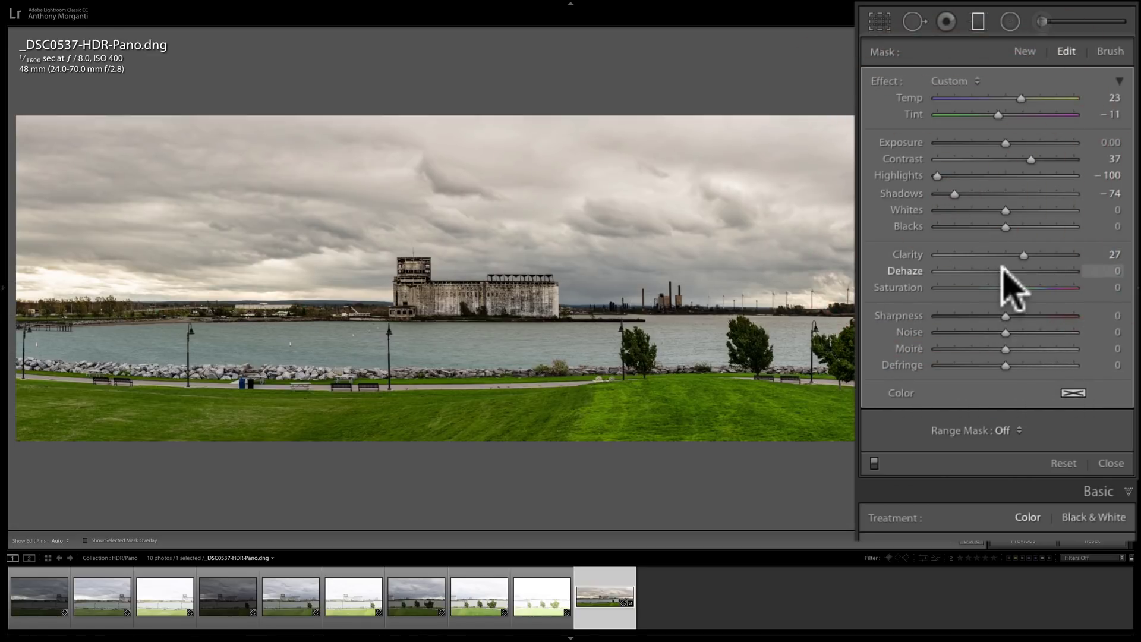
pyautogui.moveTo(1002, 268); pyautogui.dragTo(1004, 268)
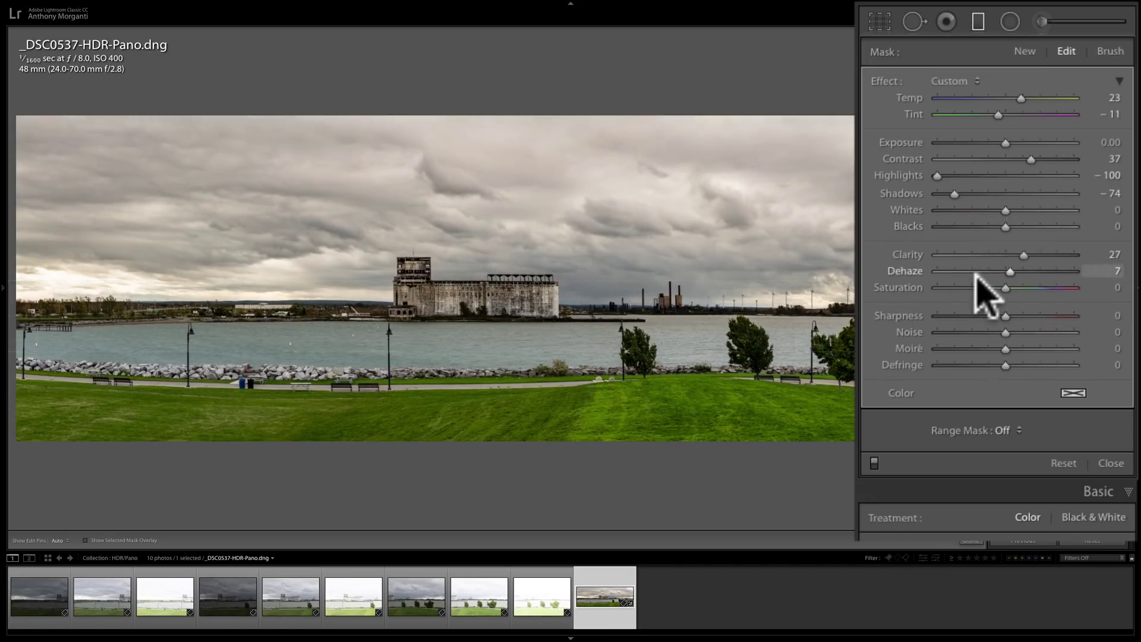
# Set the filter's Range Mask to Luminance and pick up the range mask eyedropper
pyautogui.click(1017, 429)
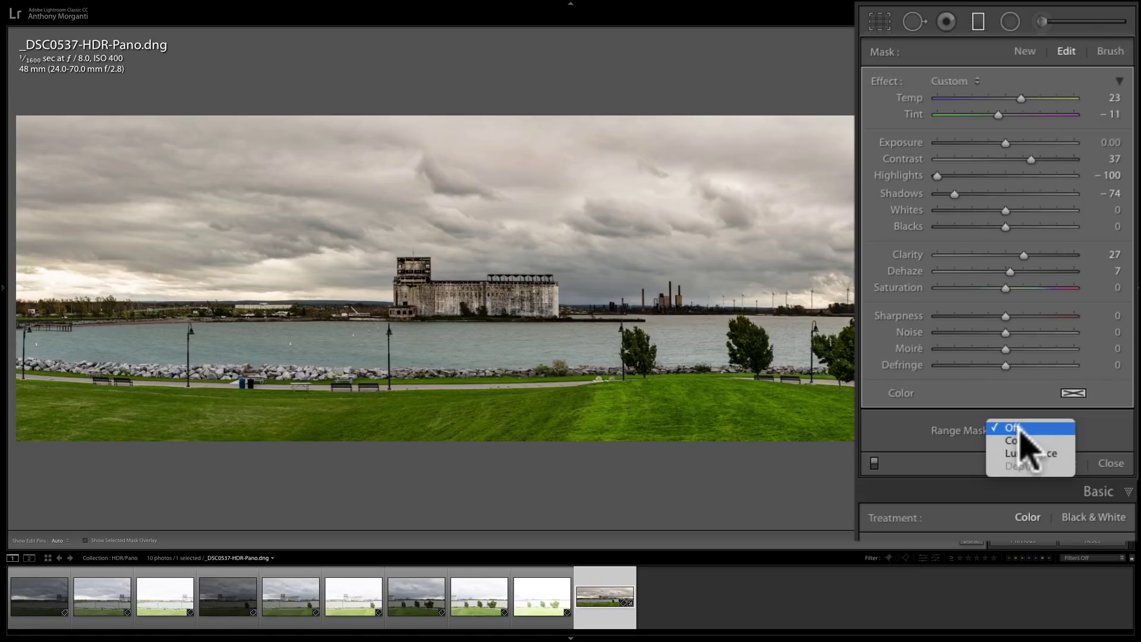
pyautogui.click(1018, 453)
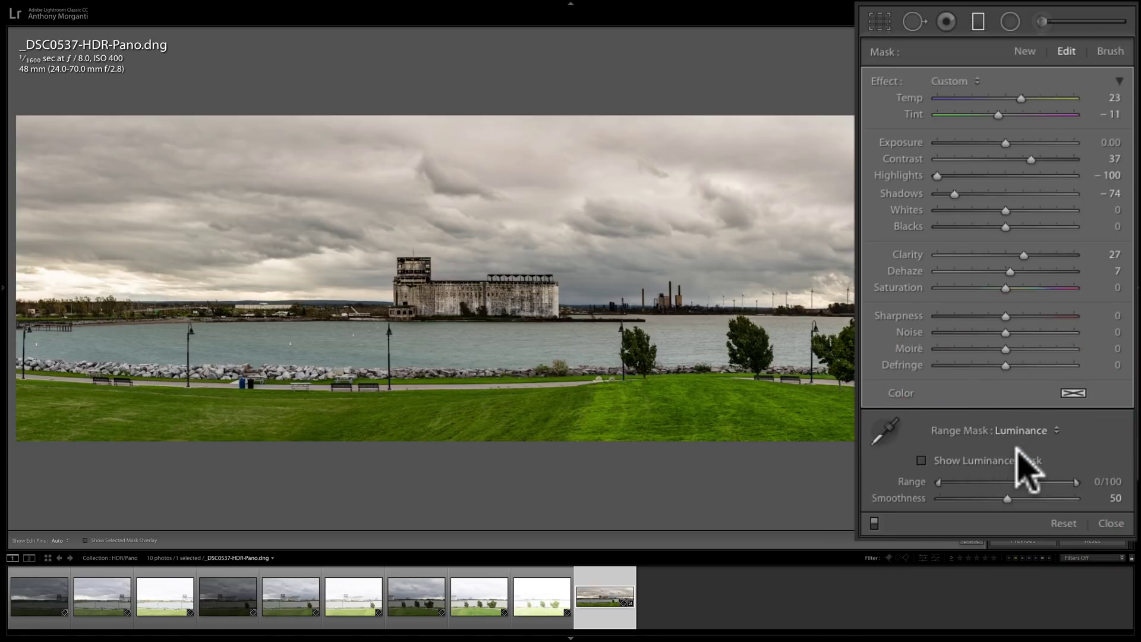
pyautogui.click(883, 429)
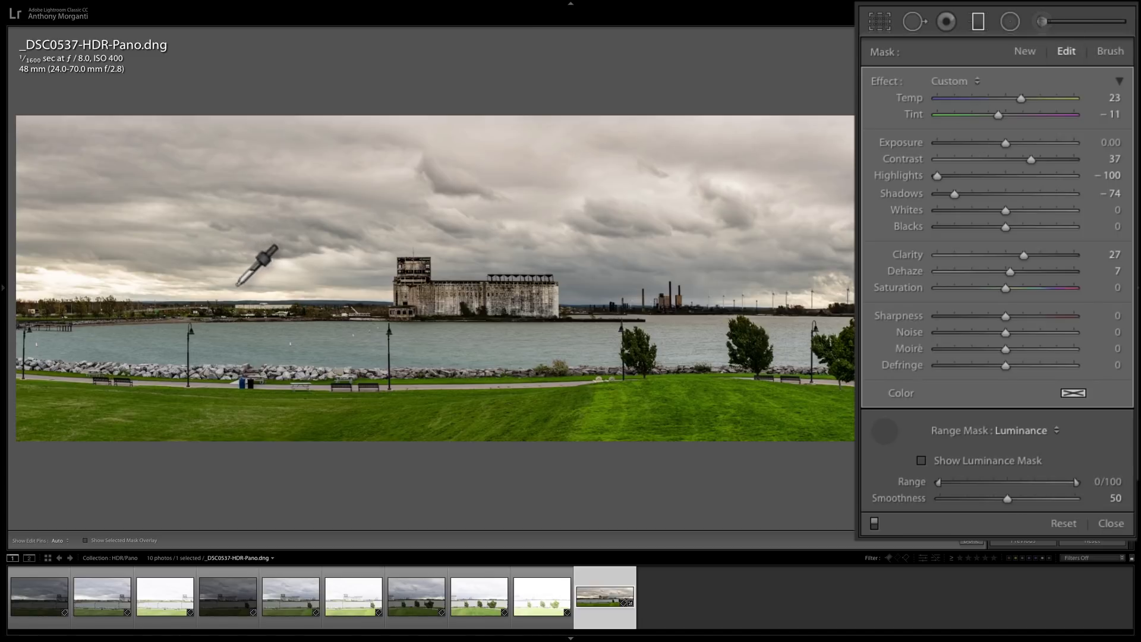
# Sample the sky to narrow the luminance range to 69–100, toggling the filter off and on to compare
pyautogui.click(82, 277)
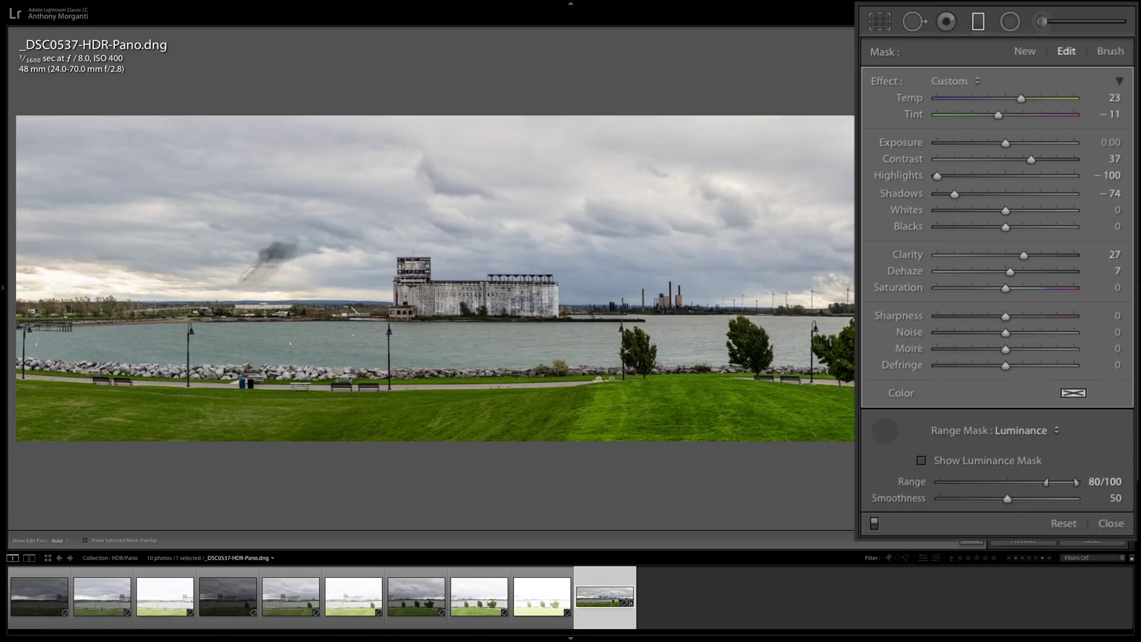
pyautogui.click(343, 292)
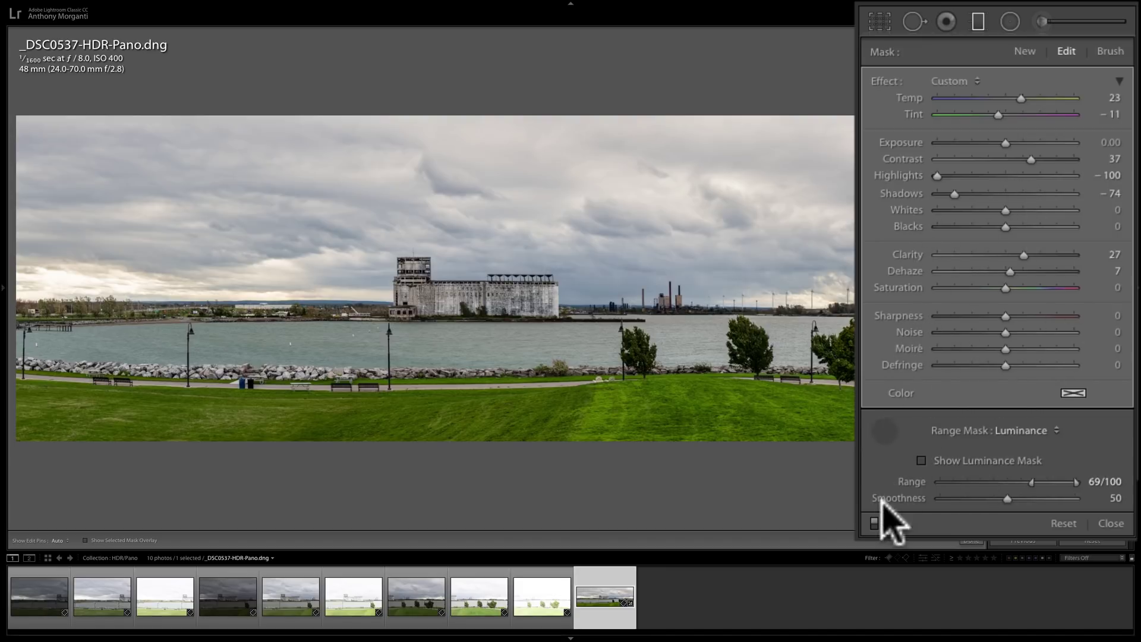
pyautogui.click(873, 523)
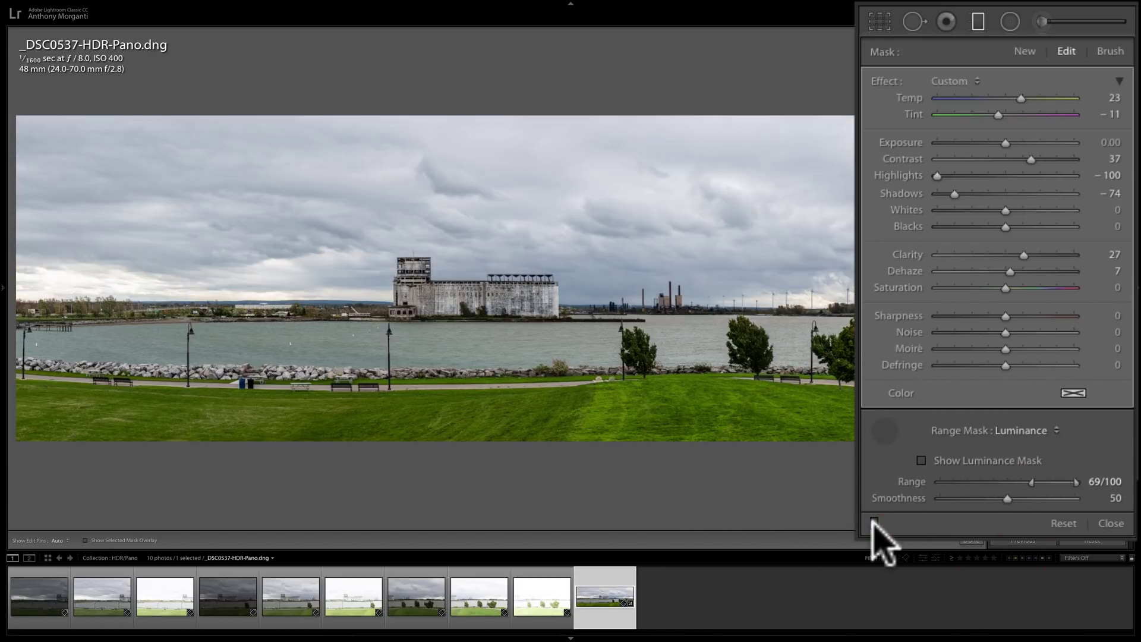
pyautogui.click(874, 523)
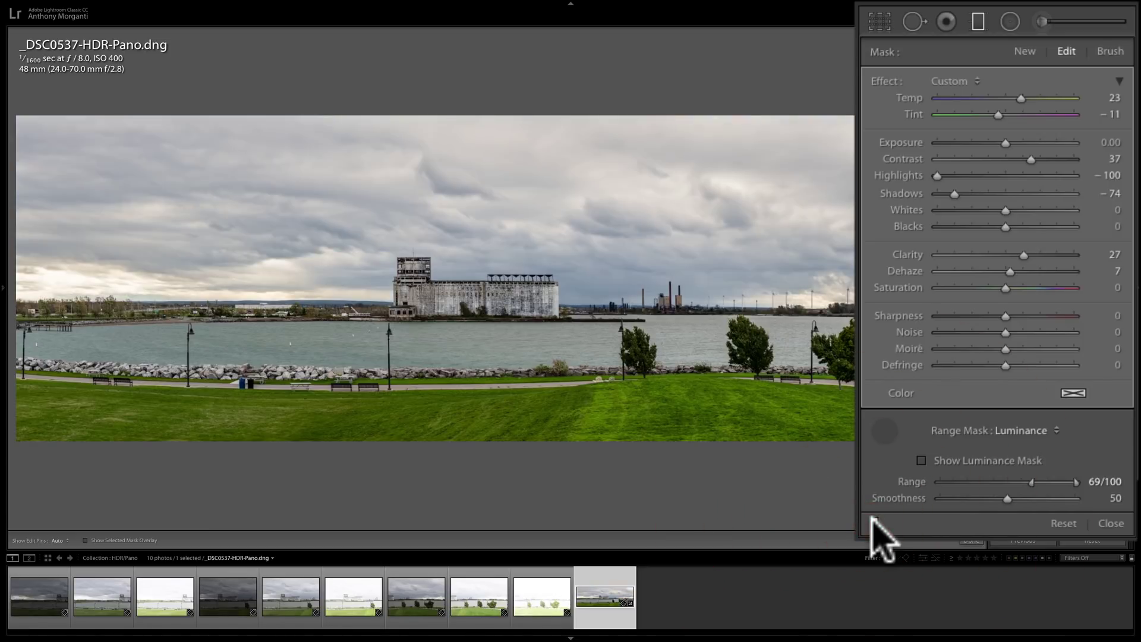
pyautogui.click(885, 431)
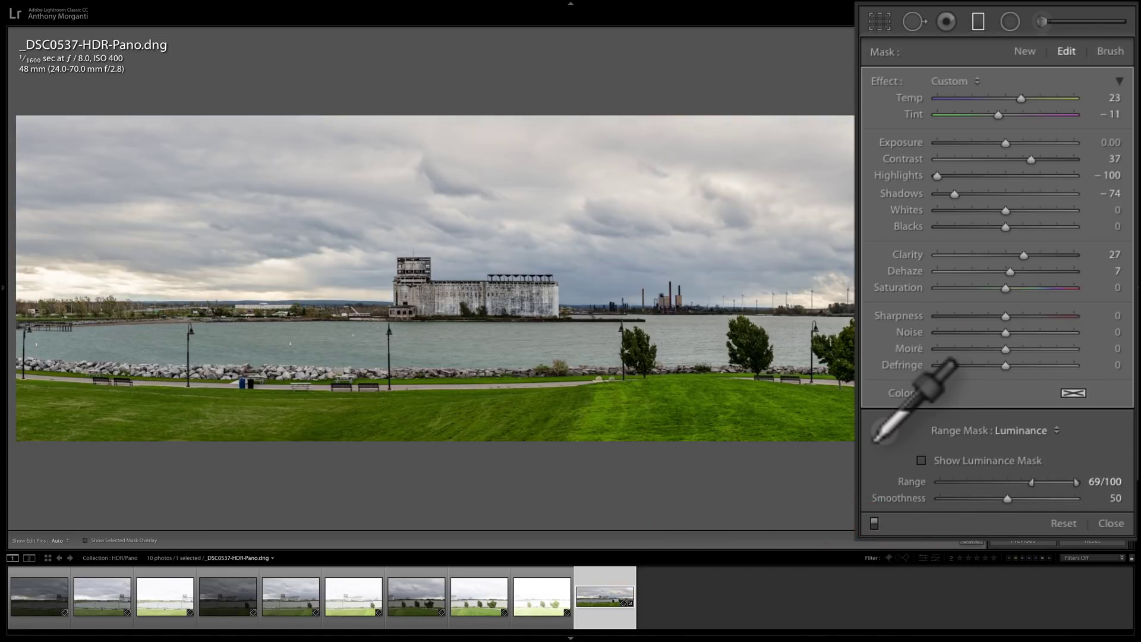
pyautogui.click(885, 431)
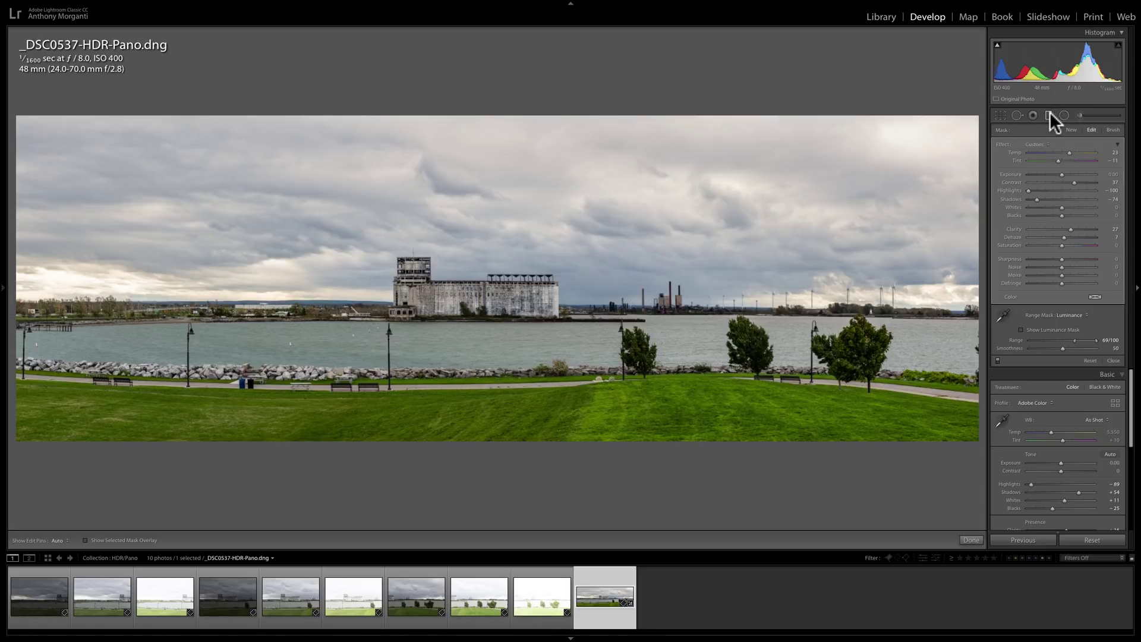
# Close the Graduated Filter tool, returning to the Basic panel with the sky filter kept
pyautogui.click(1050, 113)
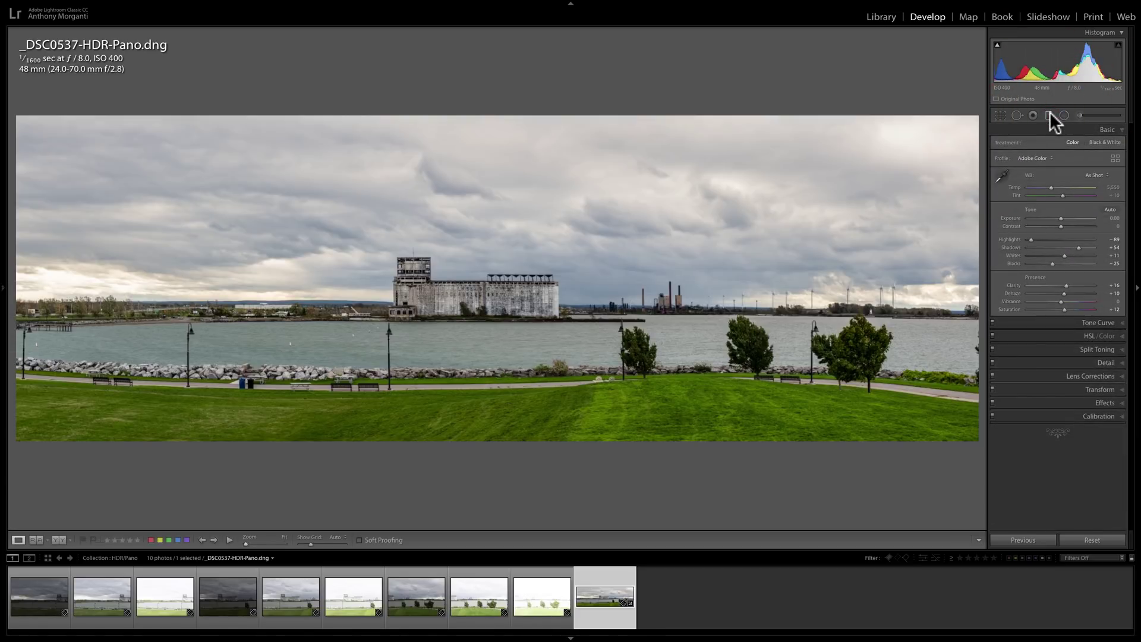